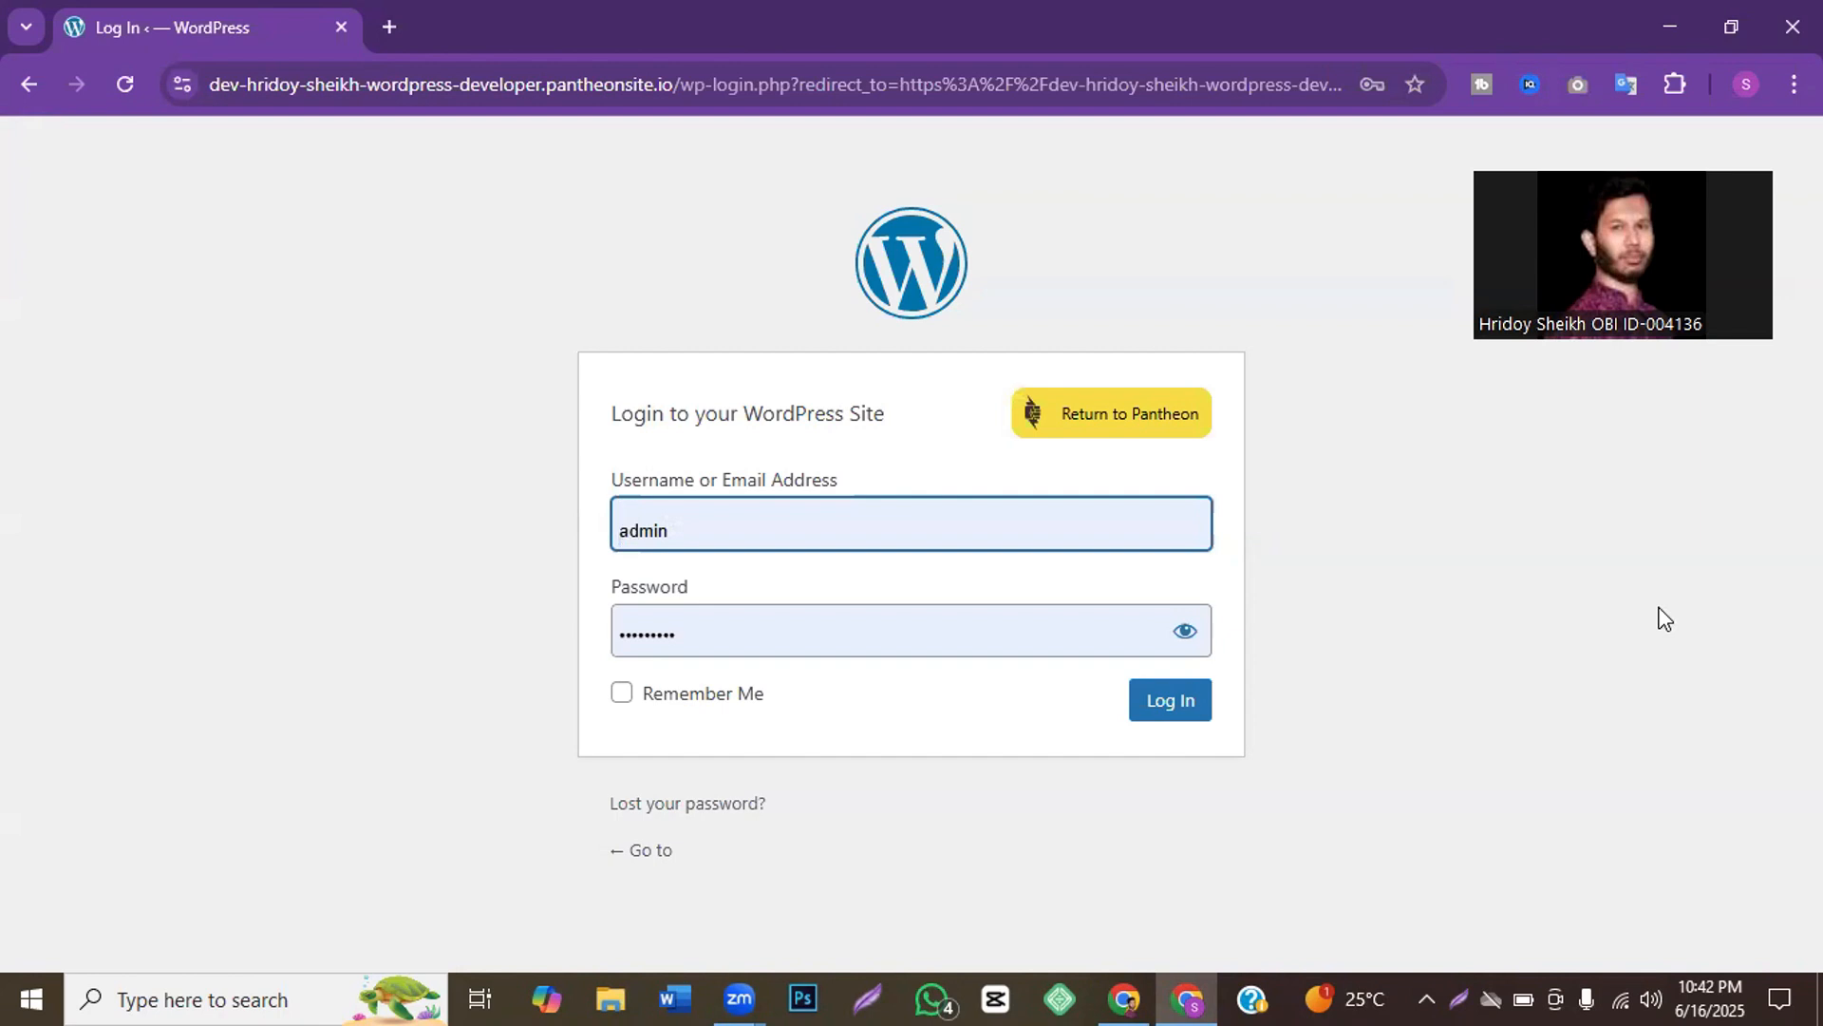
Step: Log in to the WordPress site with the prefilled credentials and open the page for adding new plugins
left_click(1167, 703)
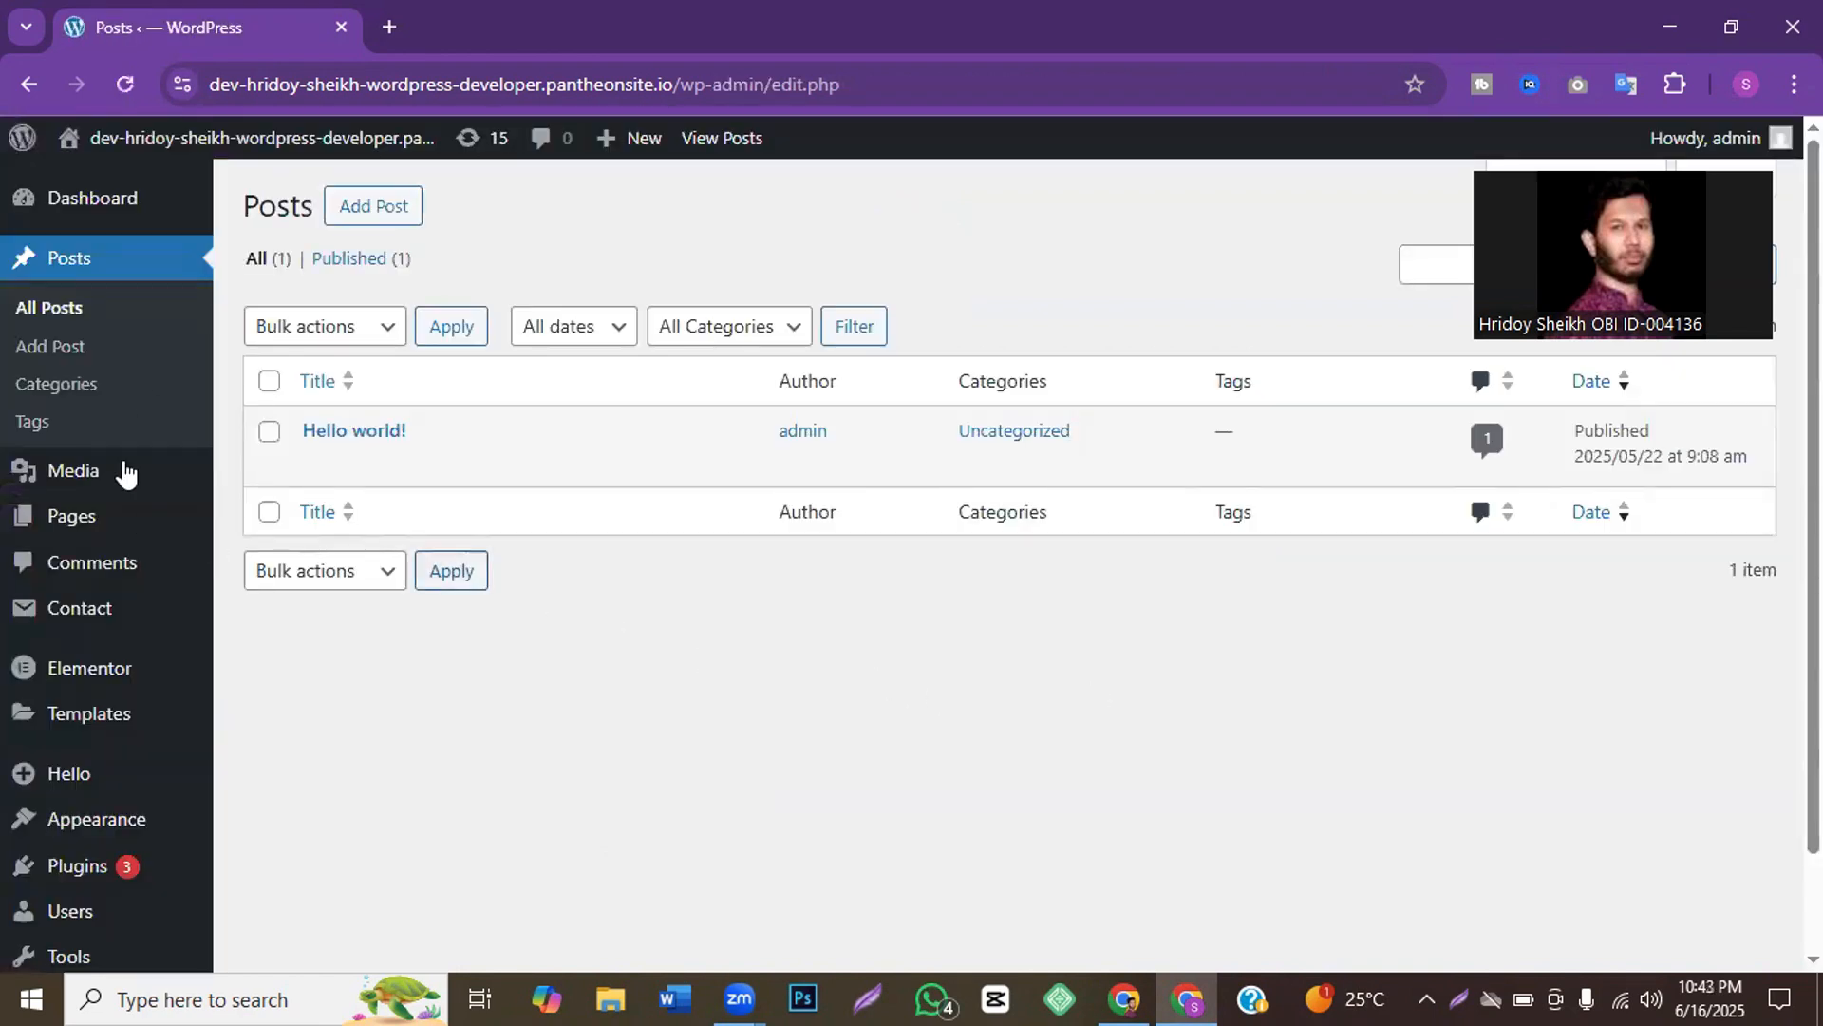
mouse_move(185, 525)
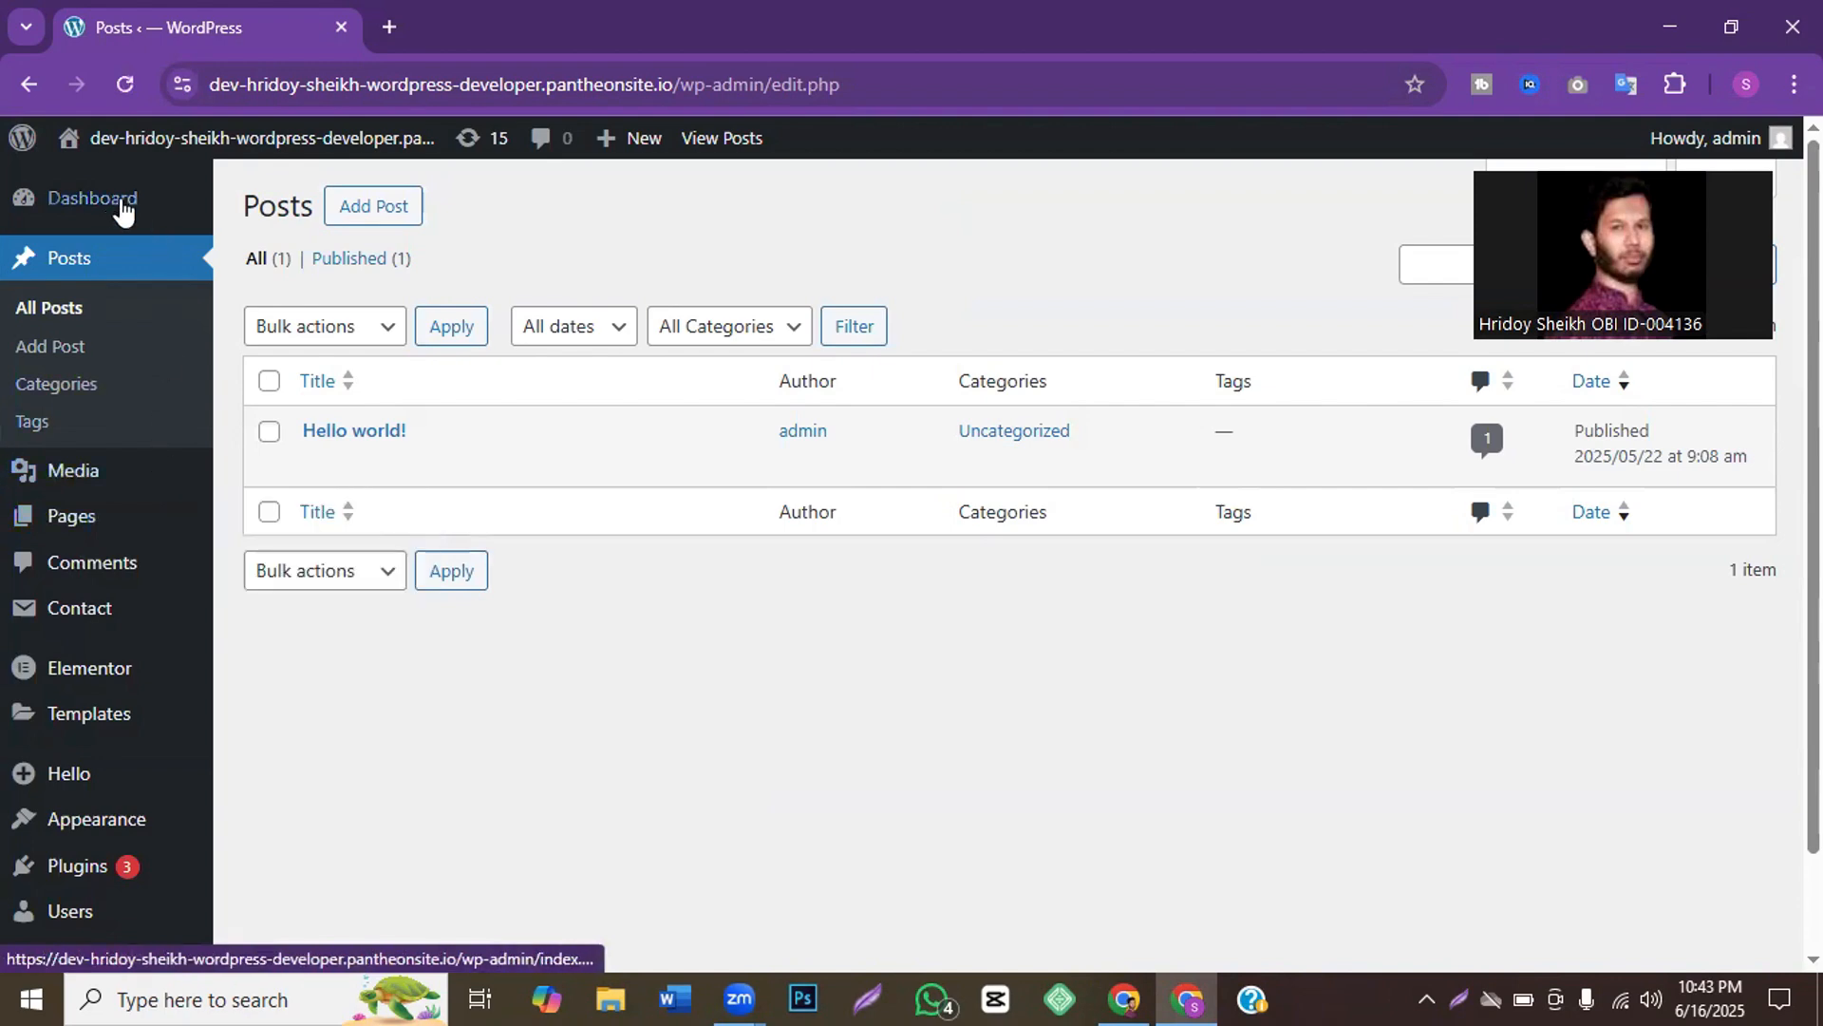
scroll(165, 538, "down", 2)
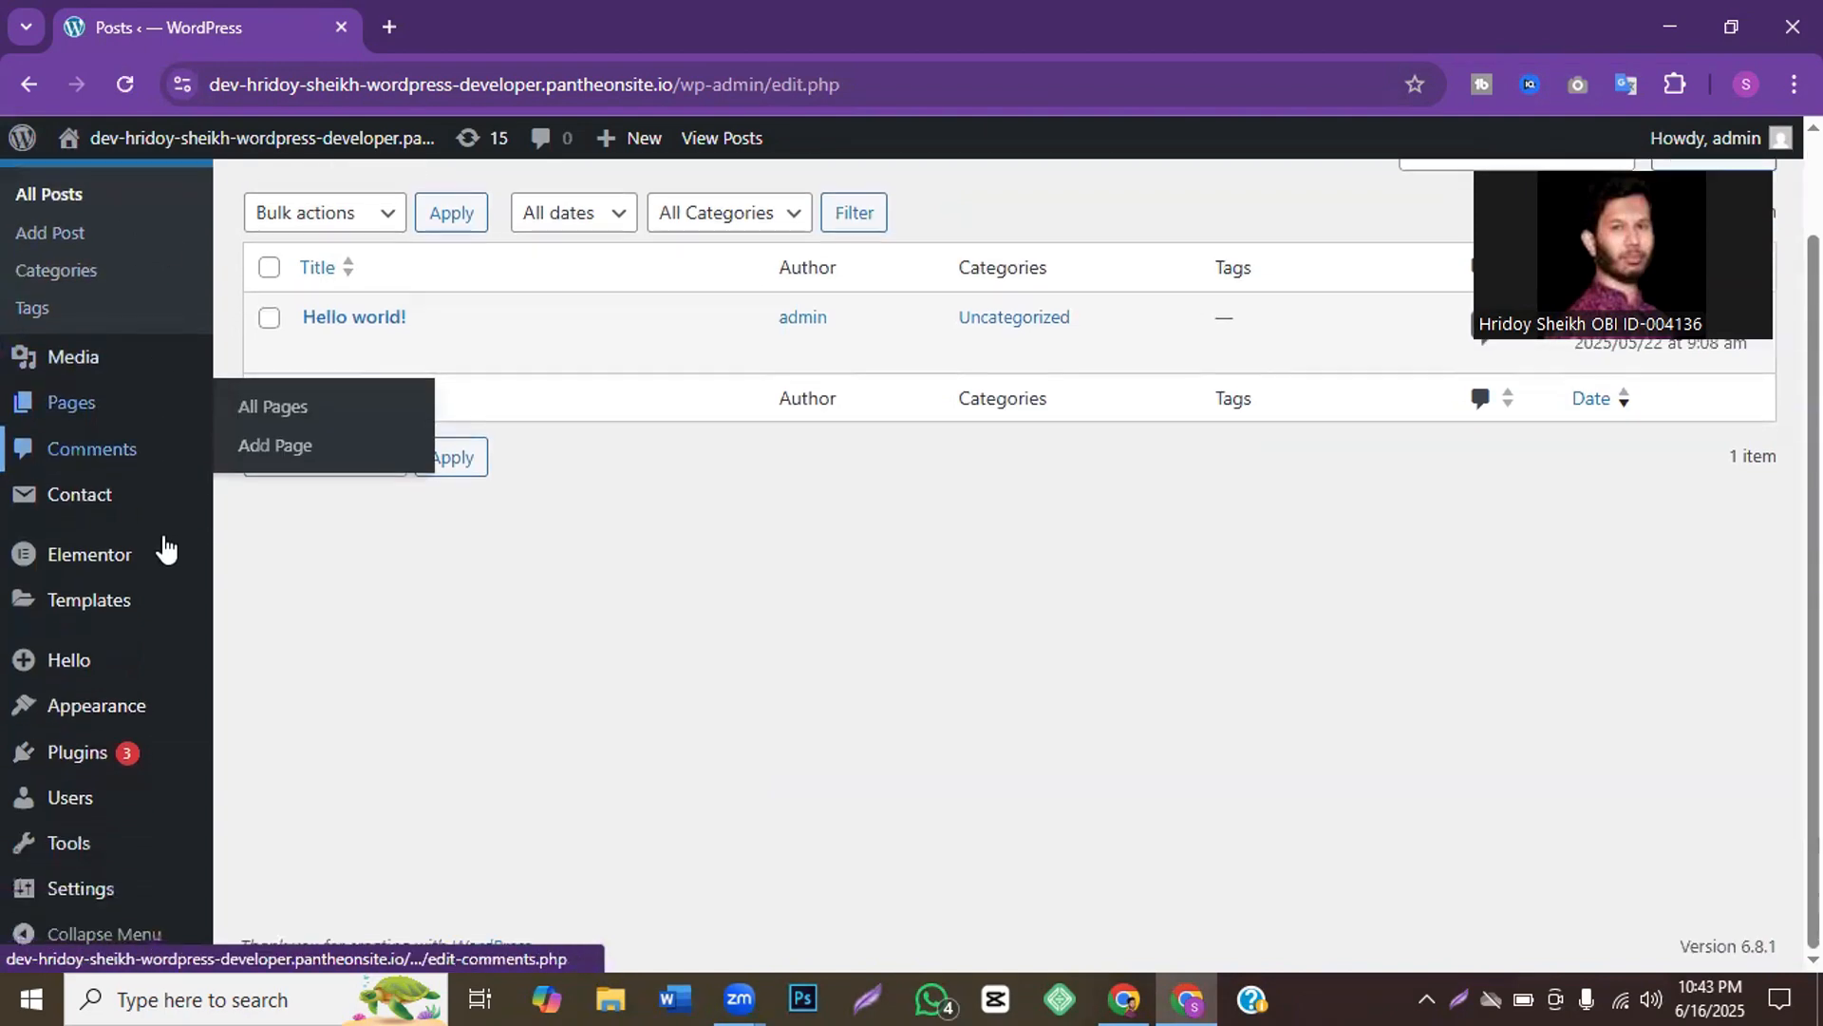
scroll(165, 542, "up", 2)
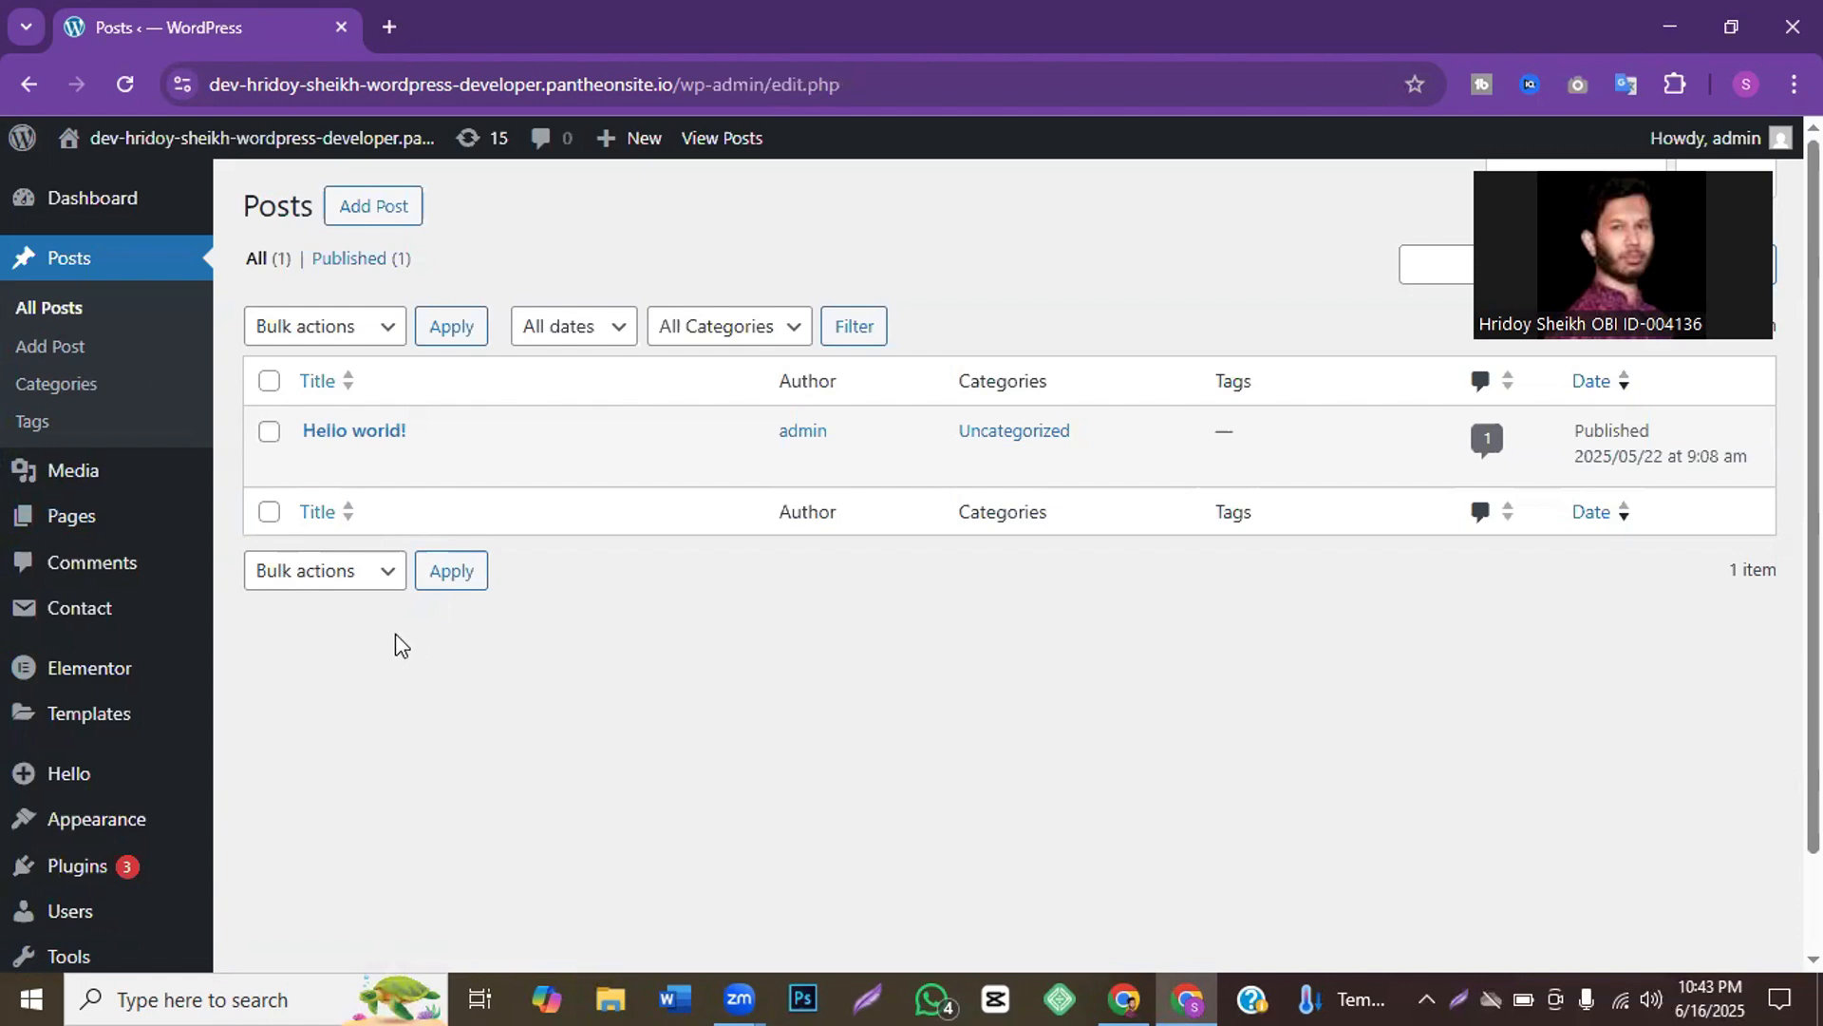
scroll(107, 306, "down", 1)
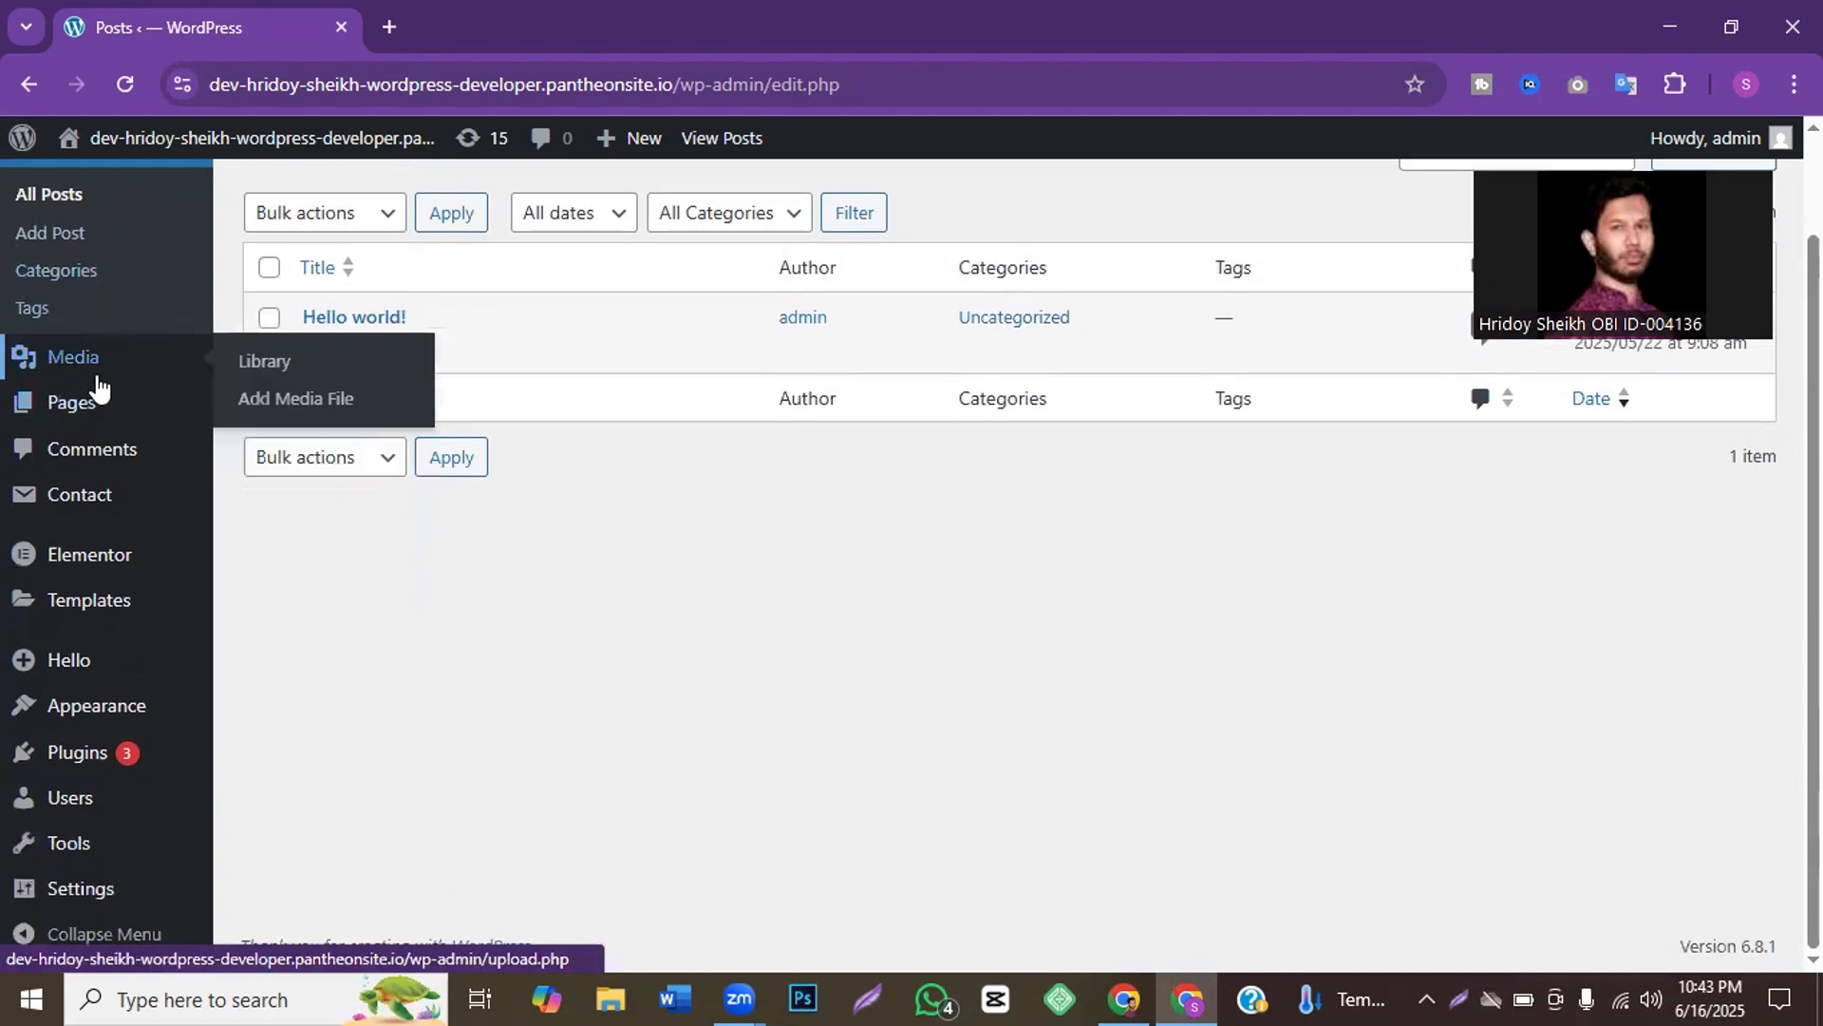
mouse_move(139, 760)
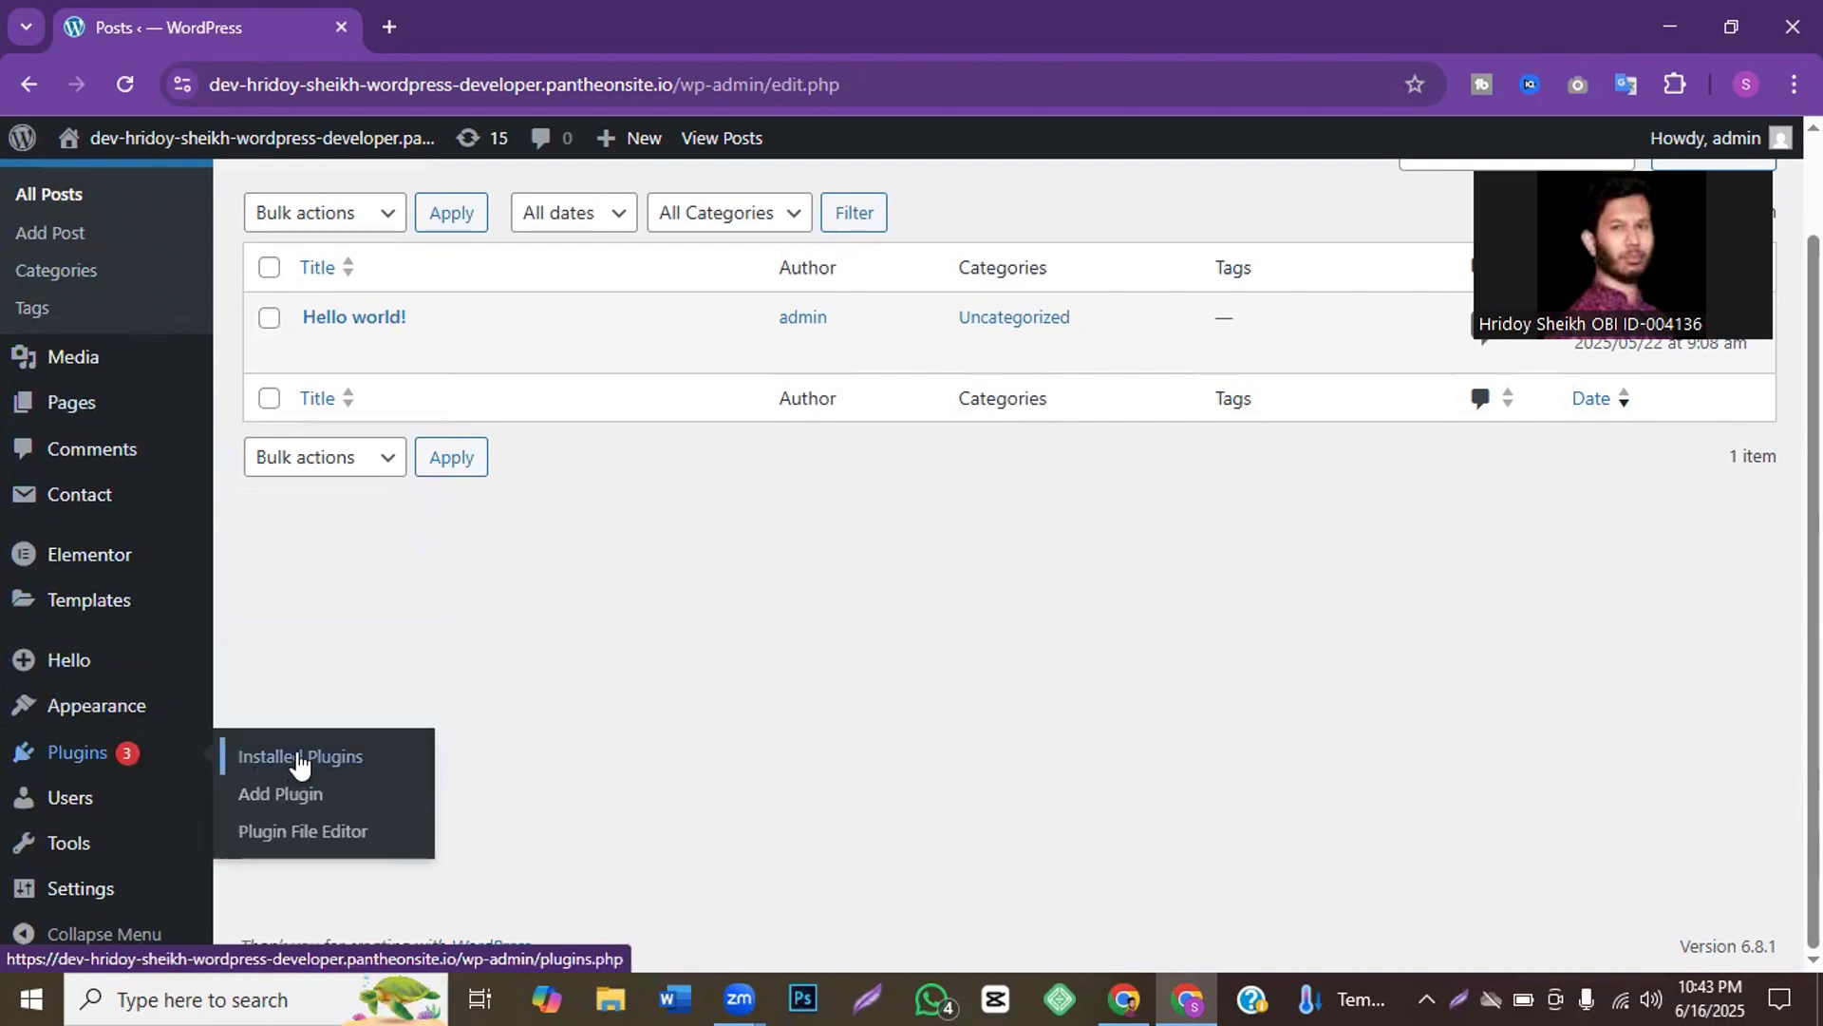
right_click(285, 794)
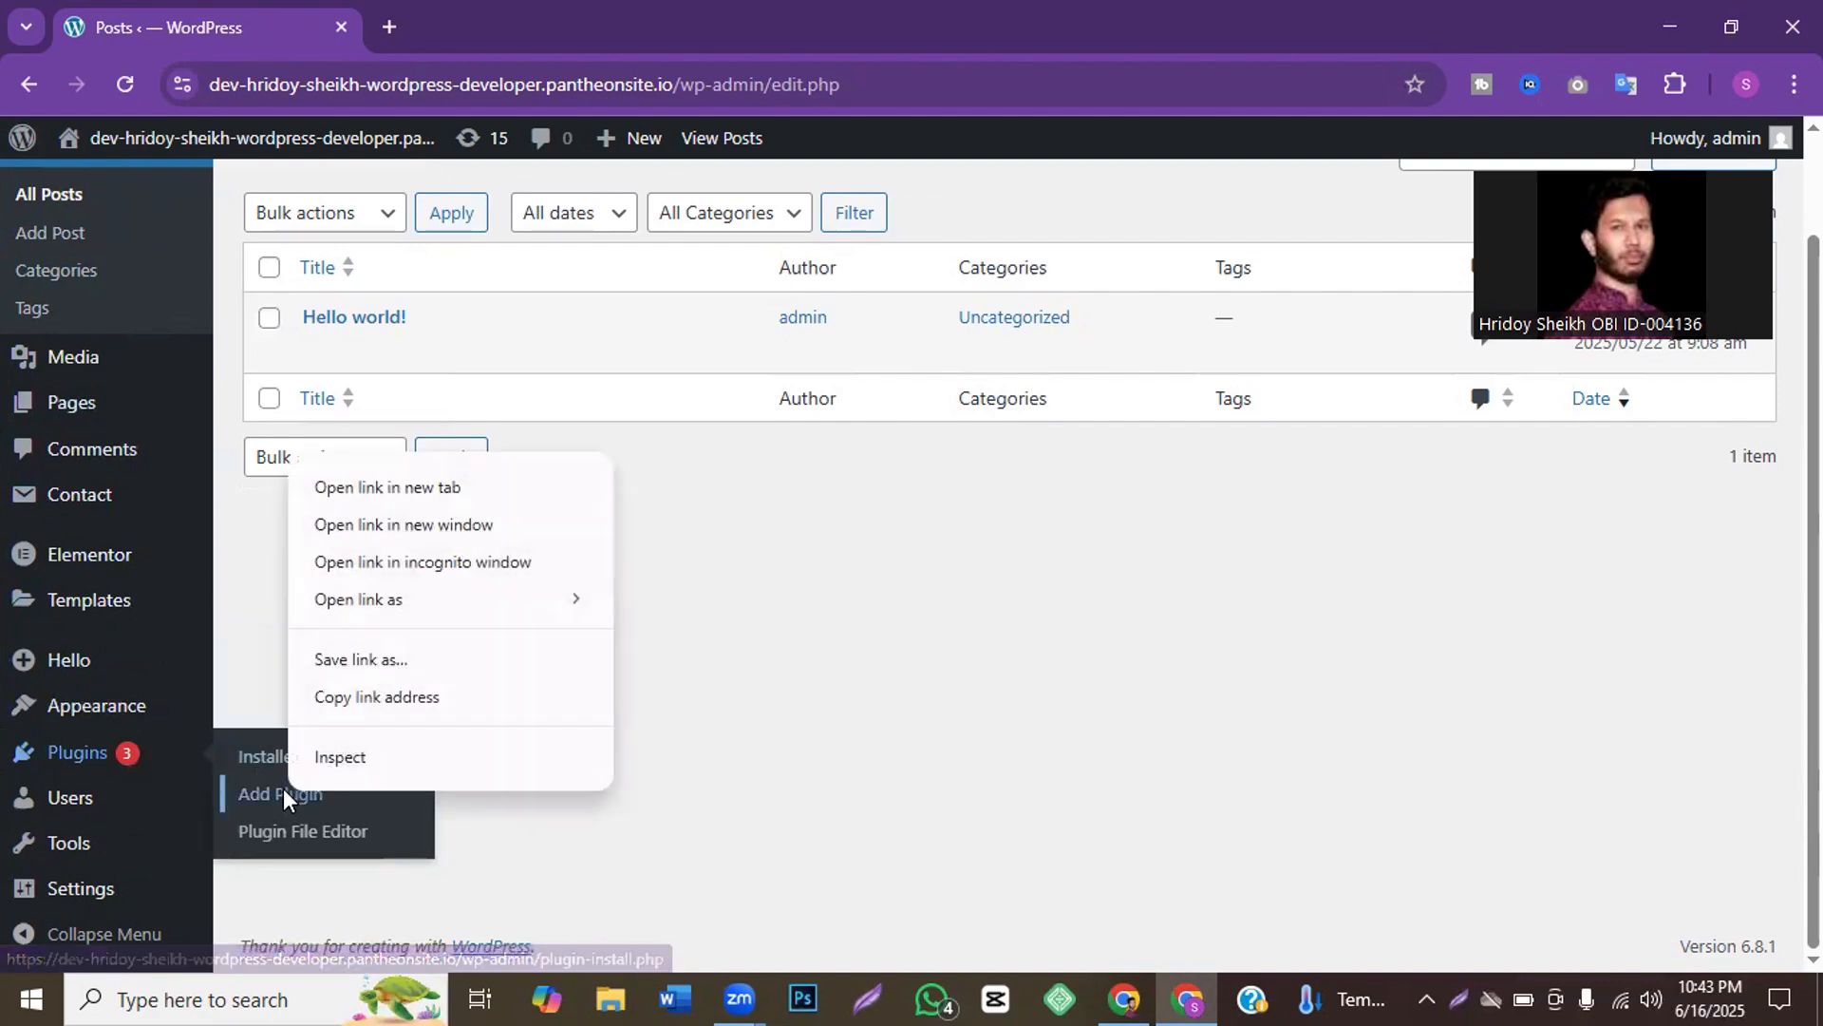
left_click(271, 792)
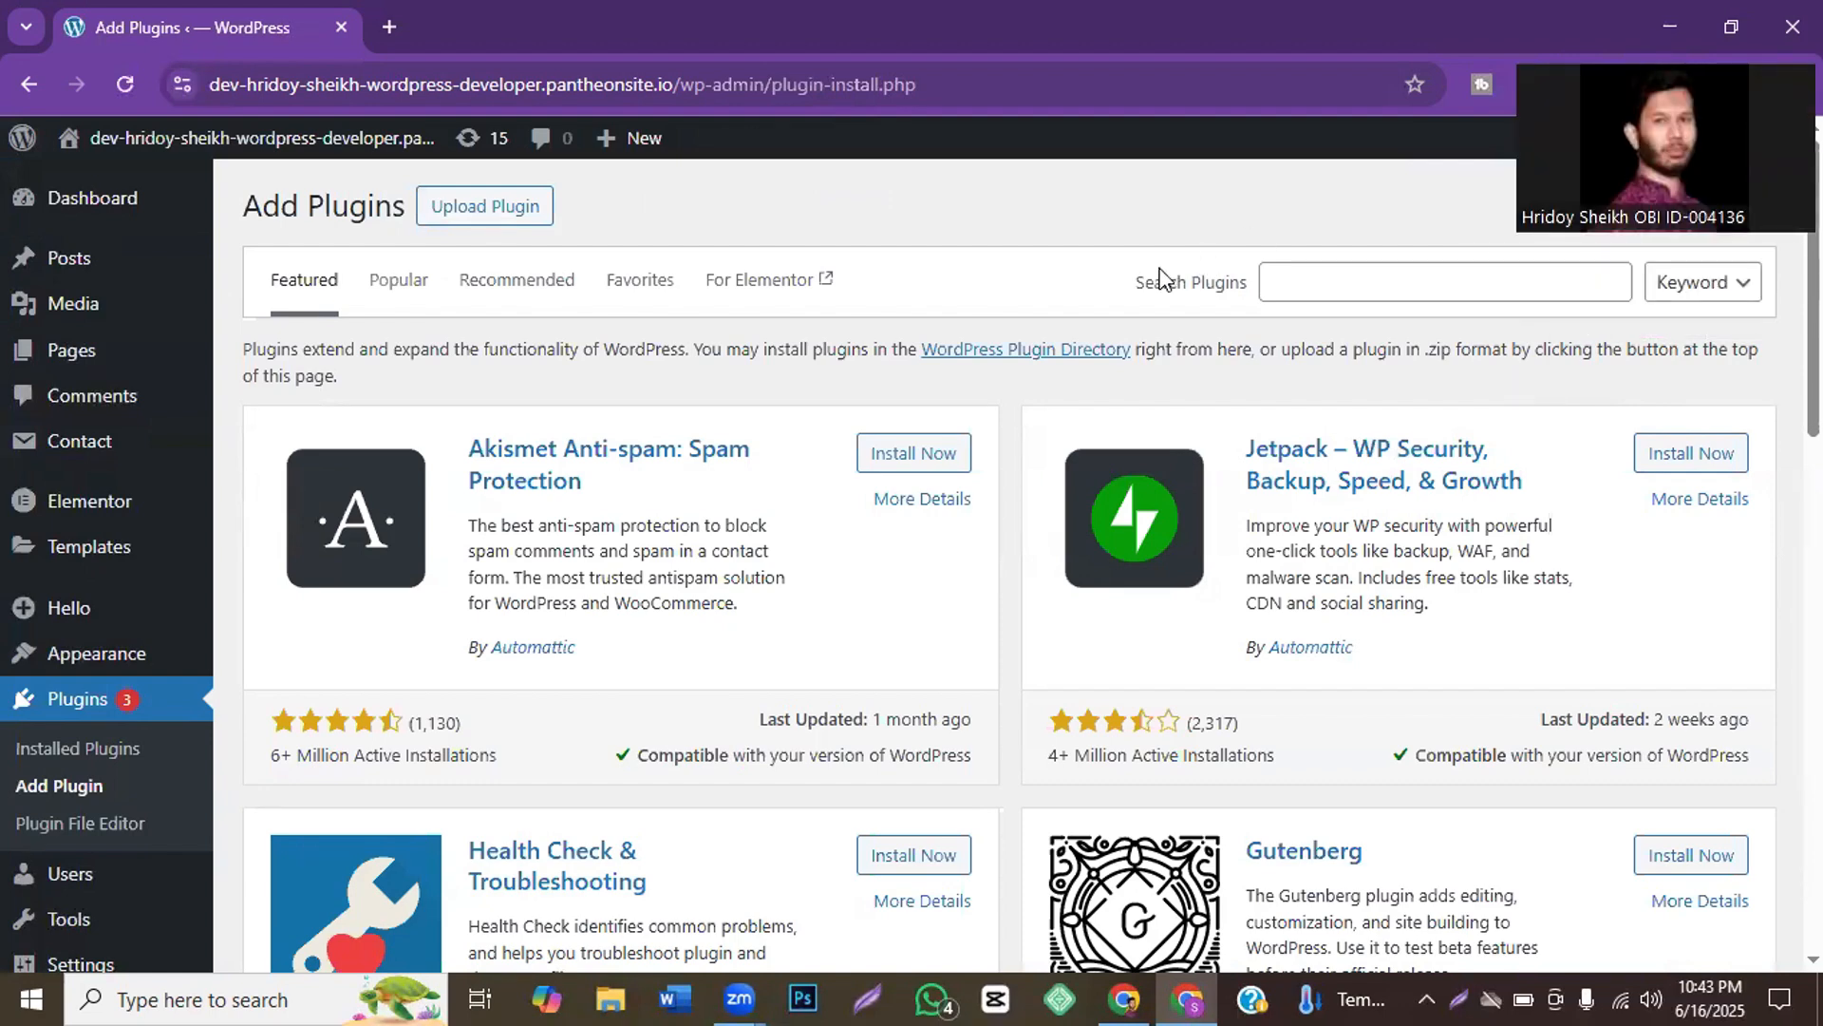
Step: Search the plugin directory for "rank", then install and activate the Rank Math SEO plugin
left_click(1354, 281)
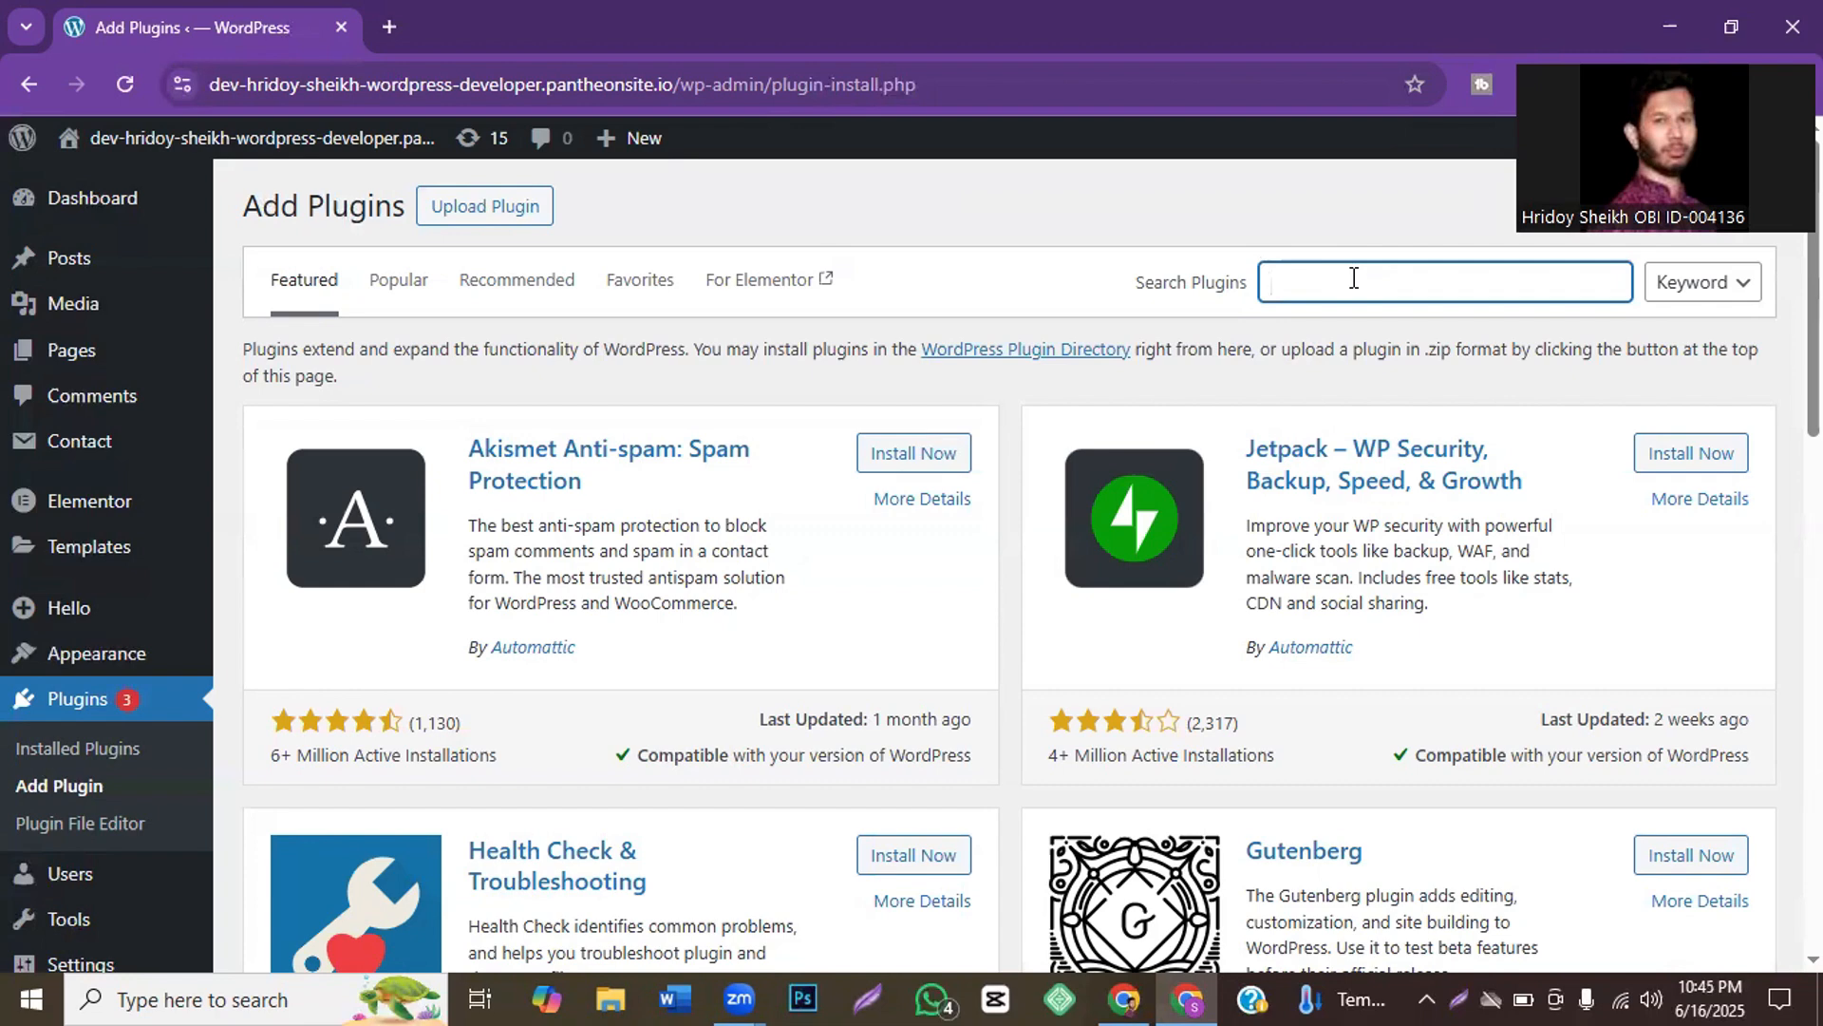
type("rank")
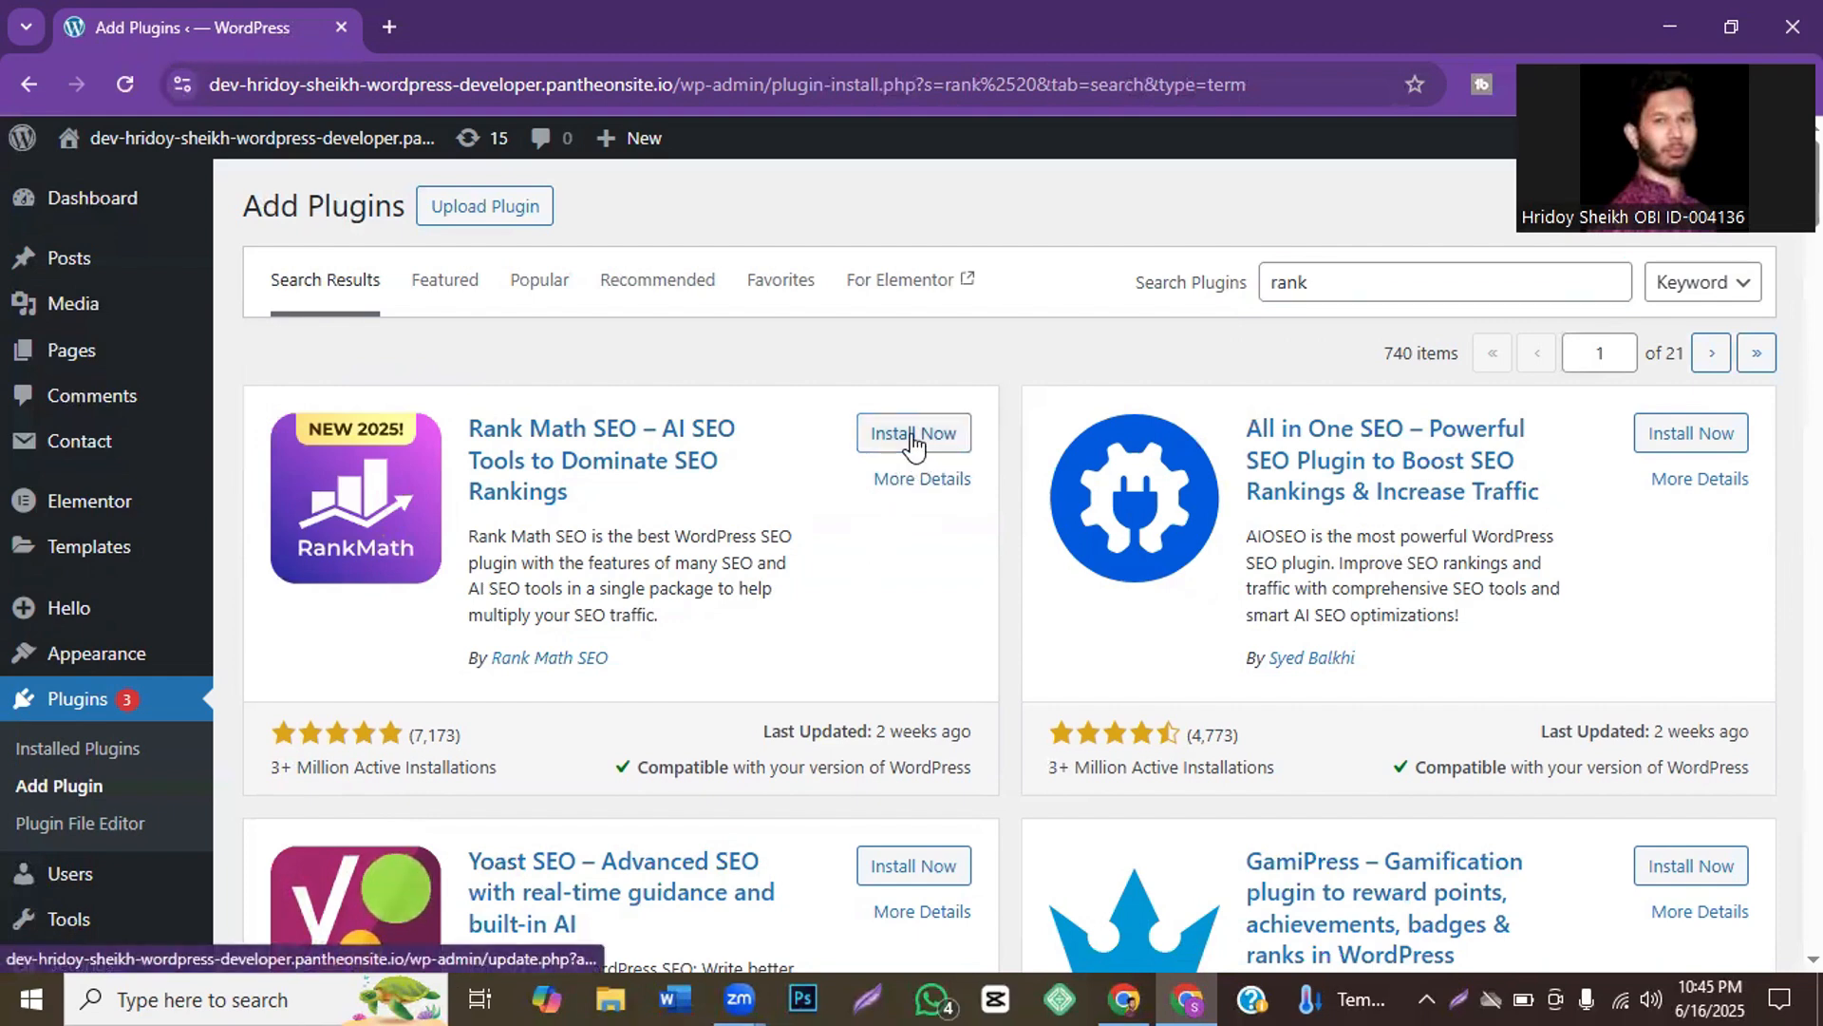
left_click(911, 435)
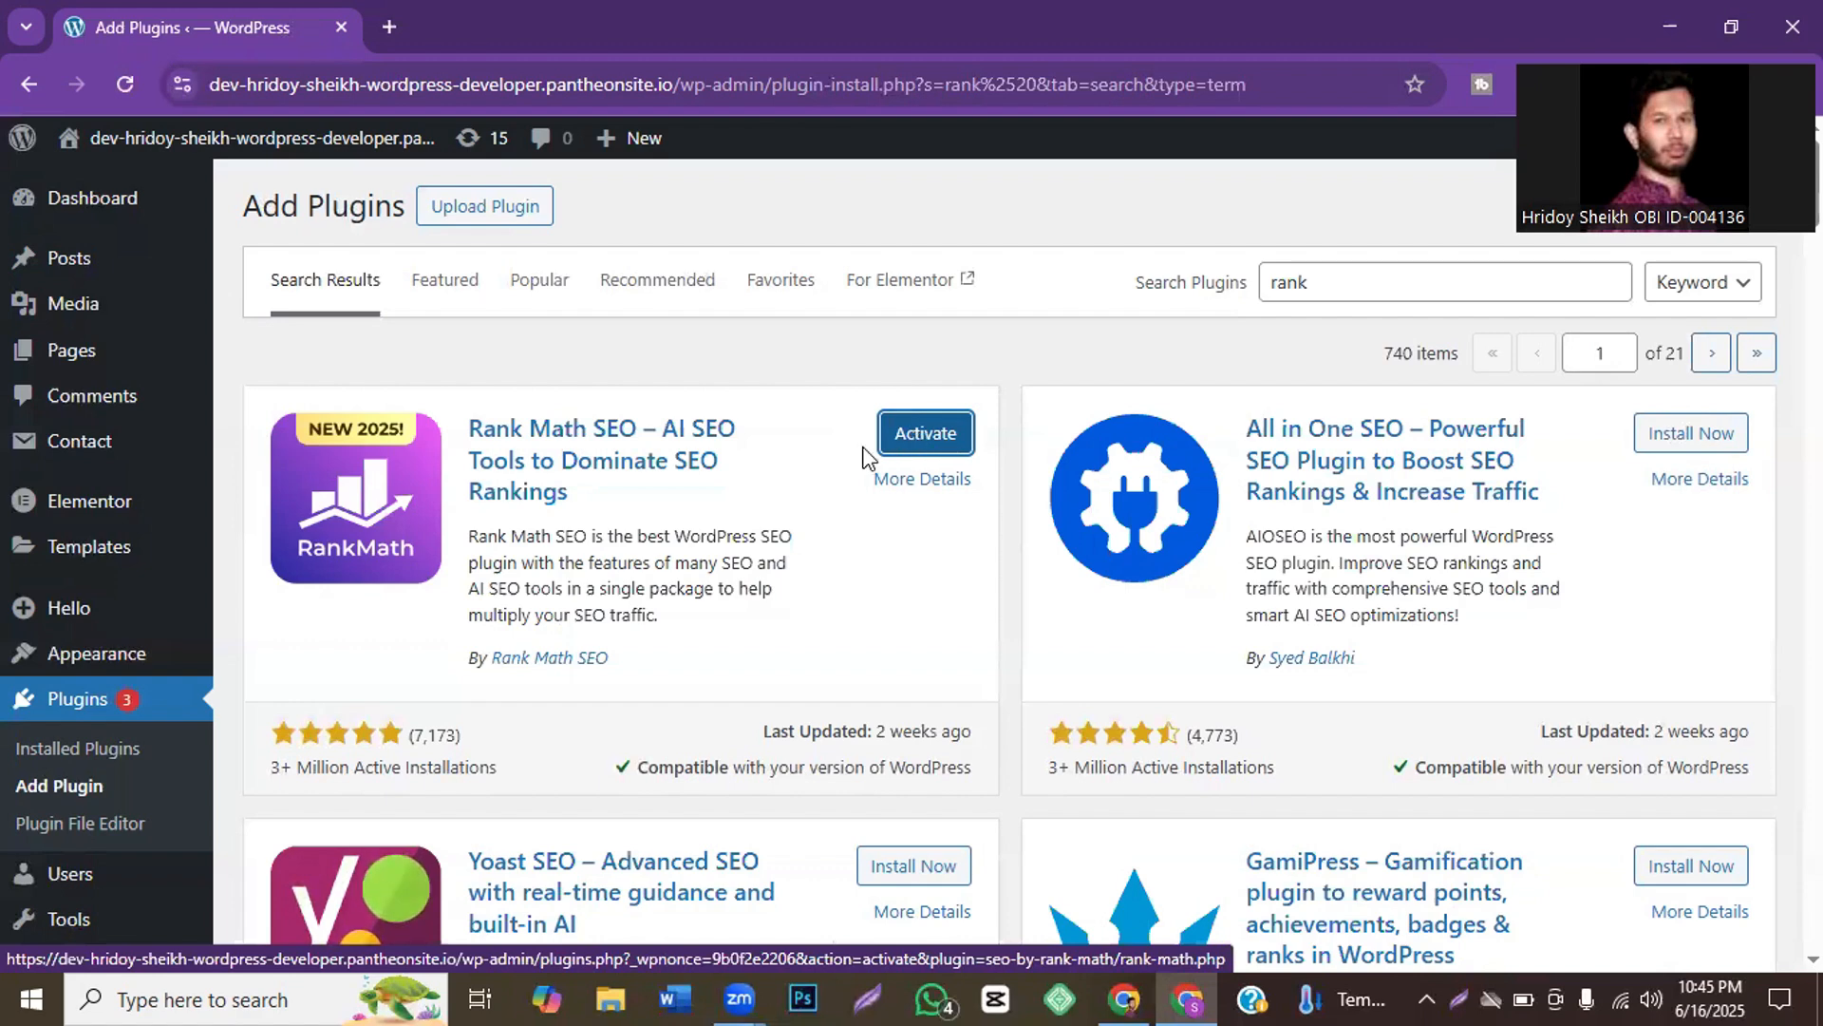
left_click(931, 437)
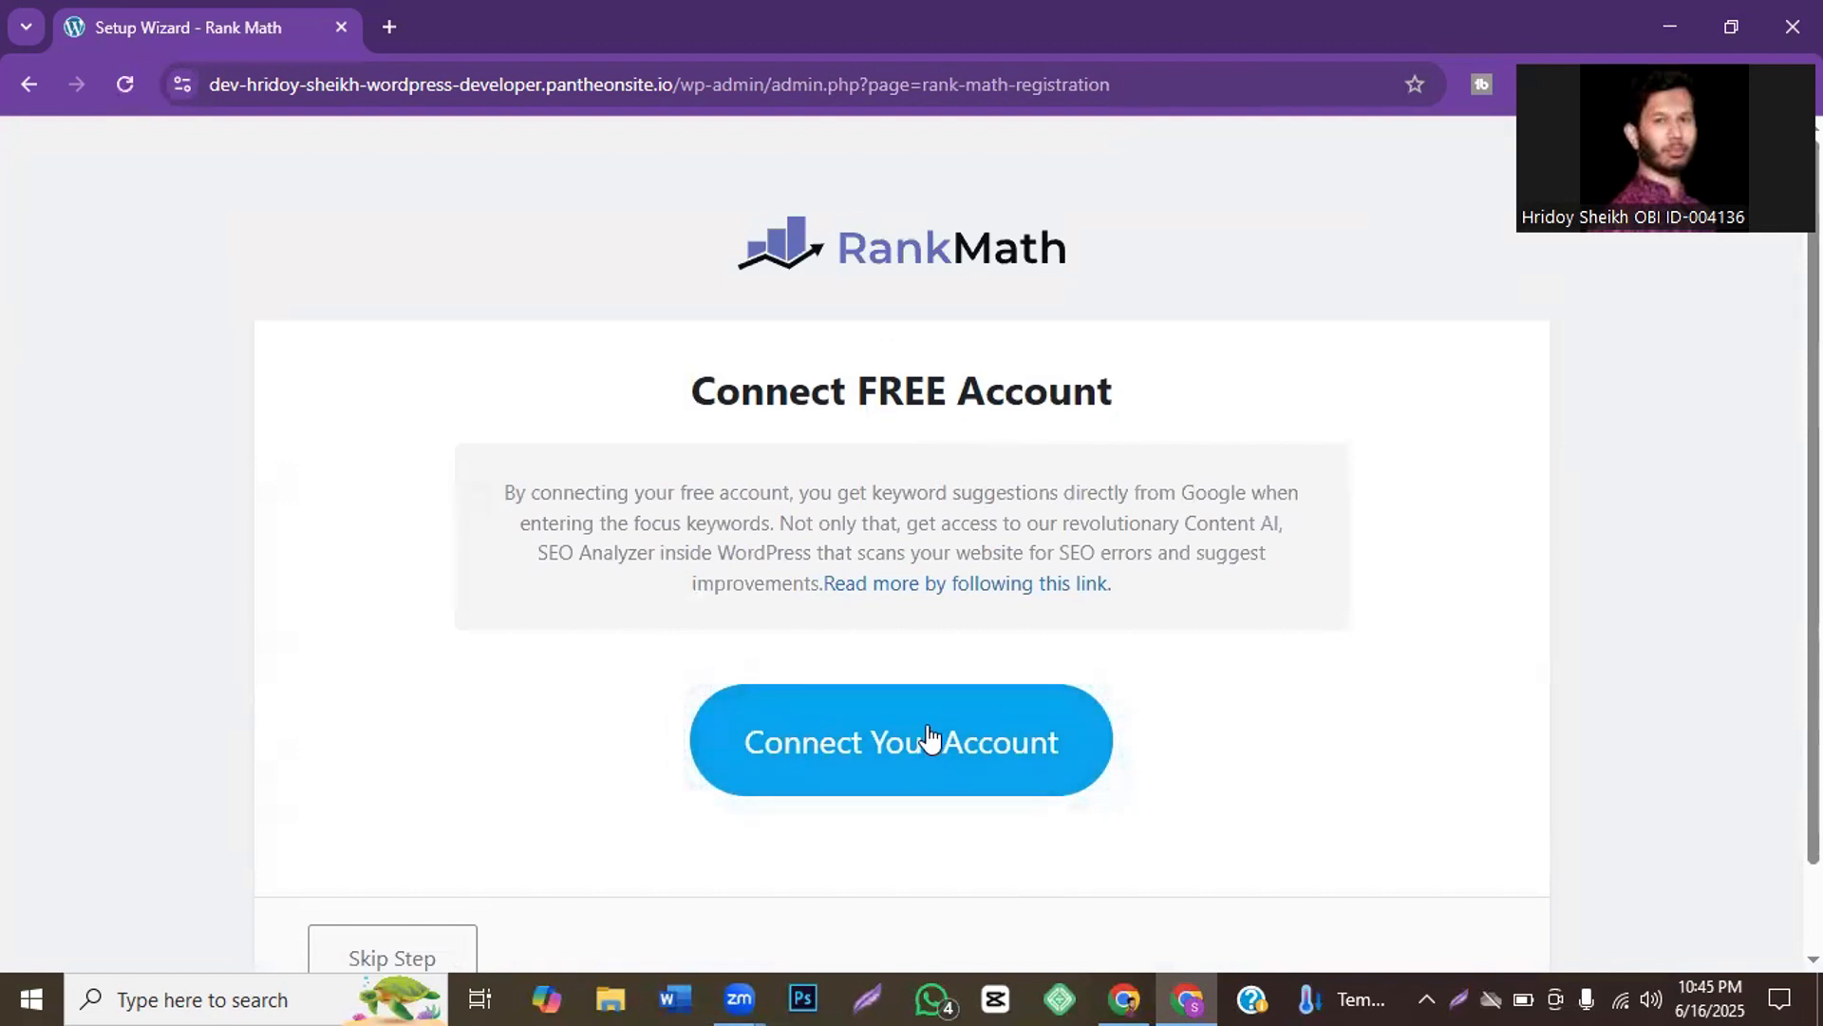
Step: Skip connecting a Rank Math account and start the setup wizard in Advanced mode
scroll(930, 727, "down", 1)
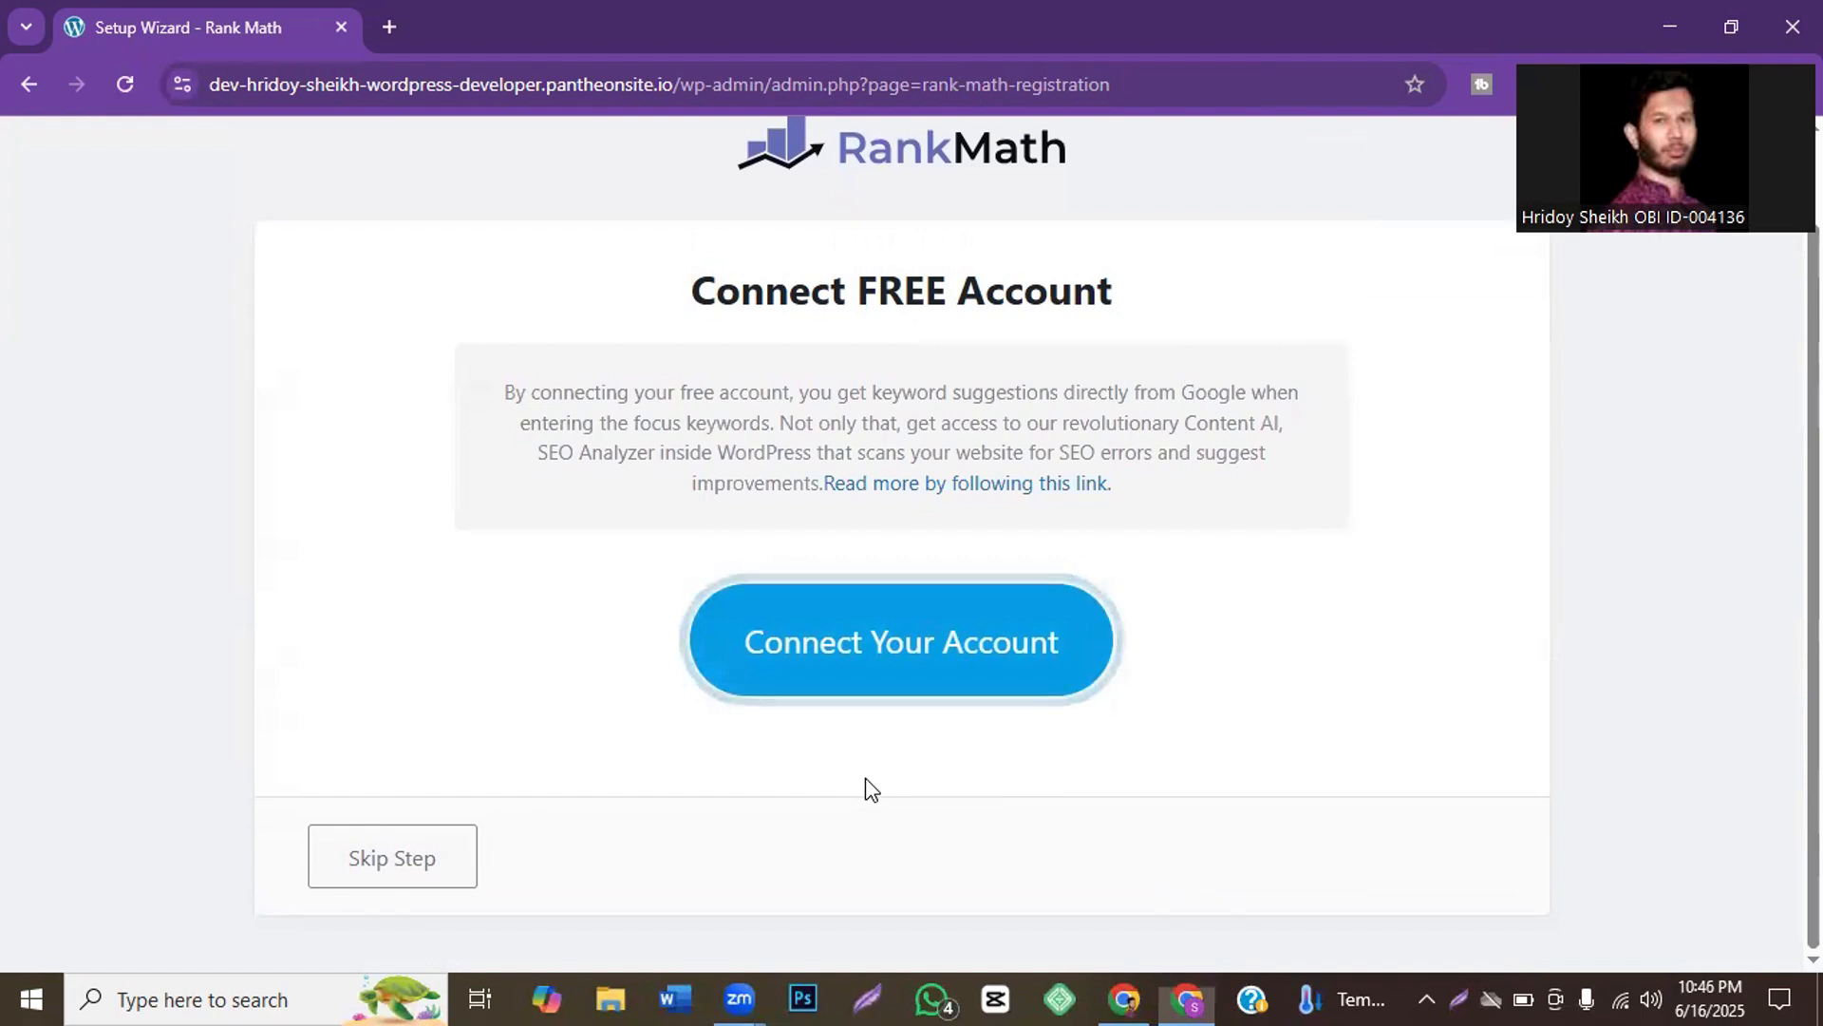
left_click(392, 857)
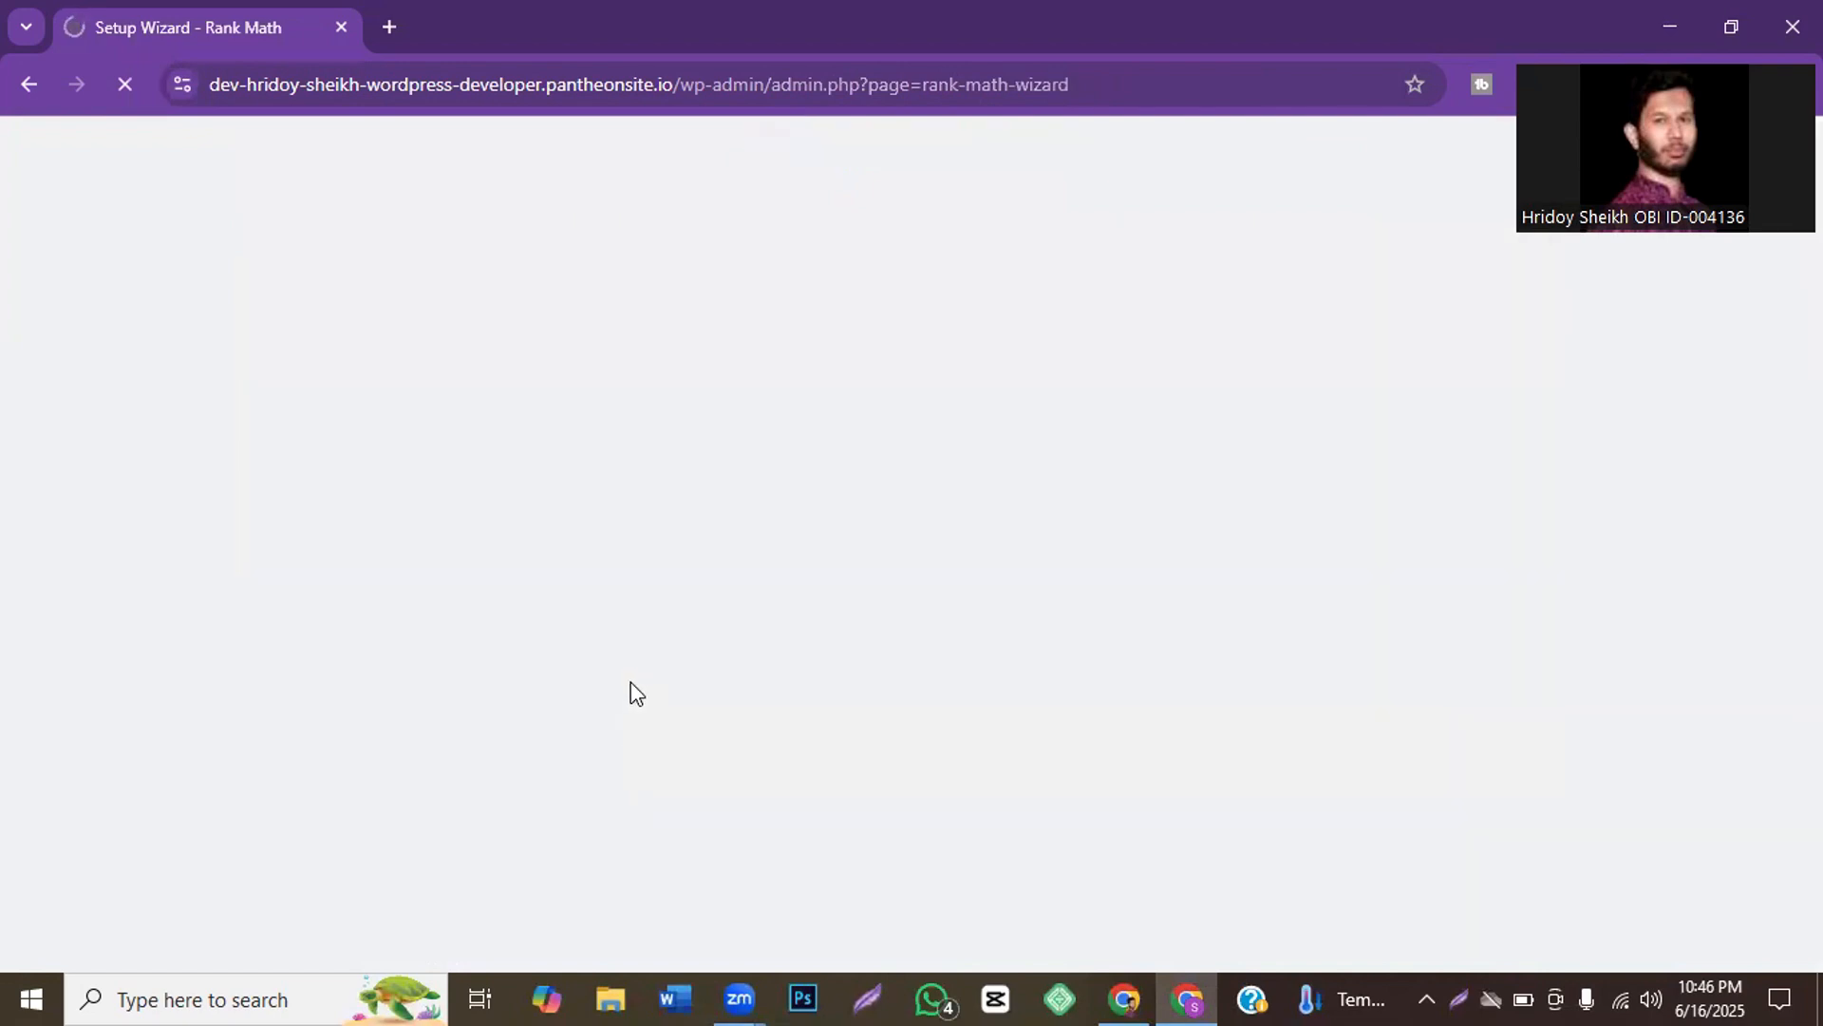
scroll(788, 622, "down", 3)
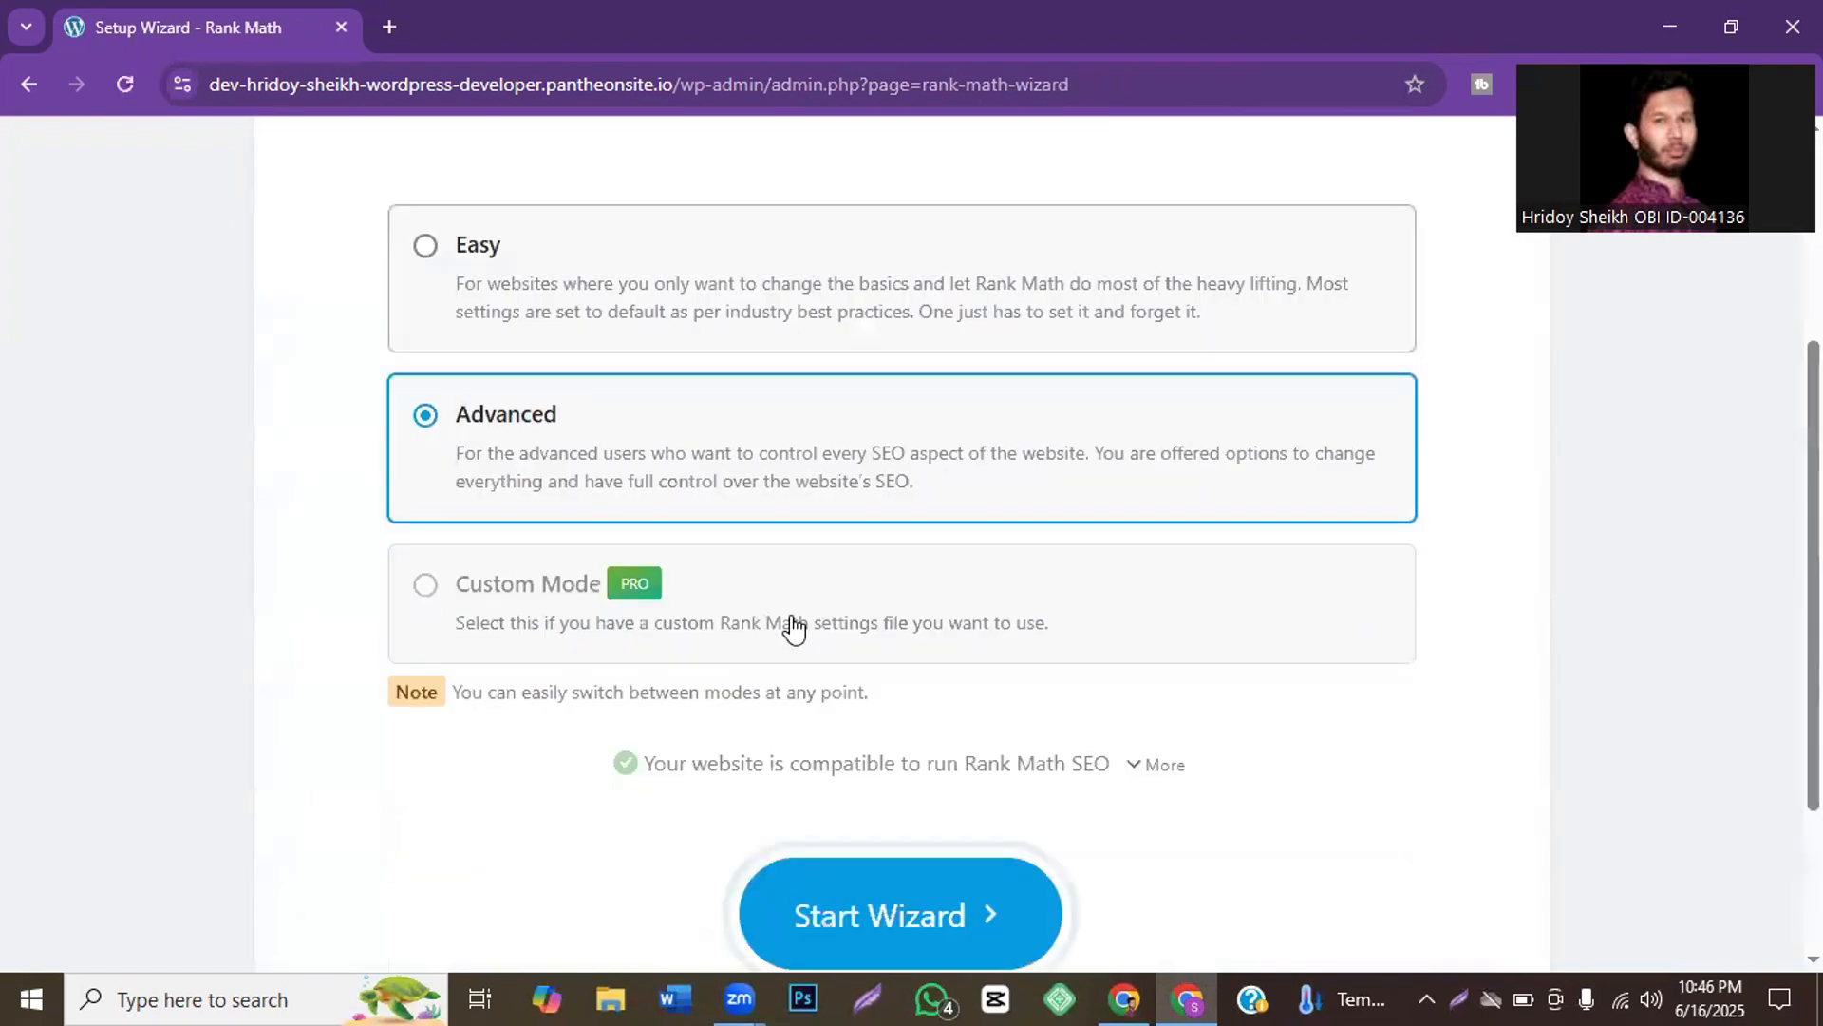
scroll(794, 627, "down", 2)
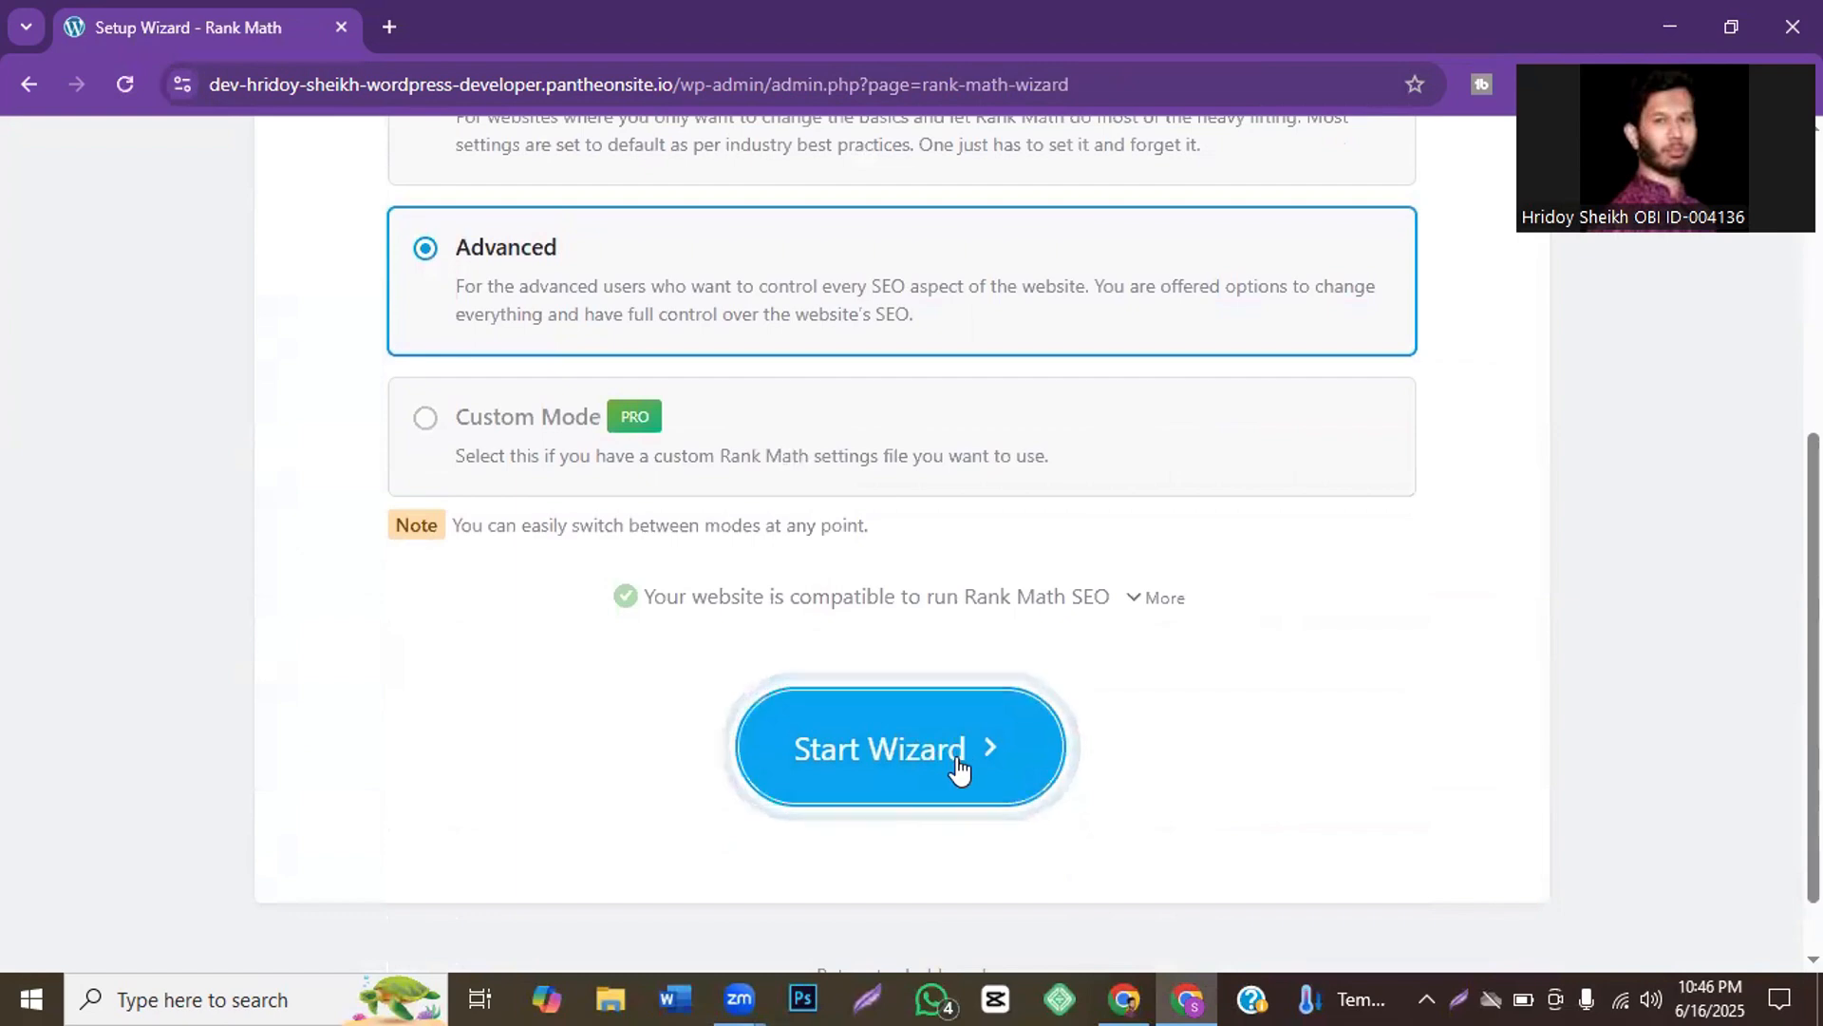
left_click(957, 767)
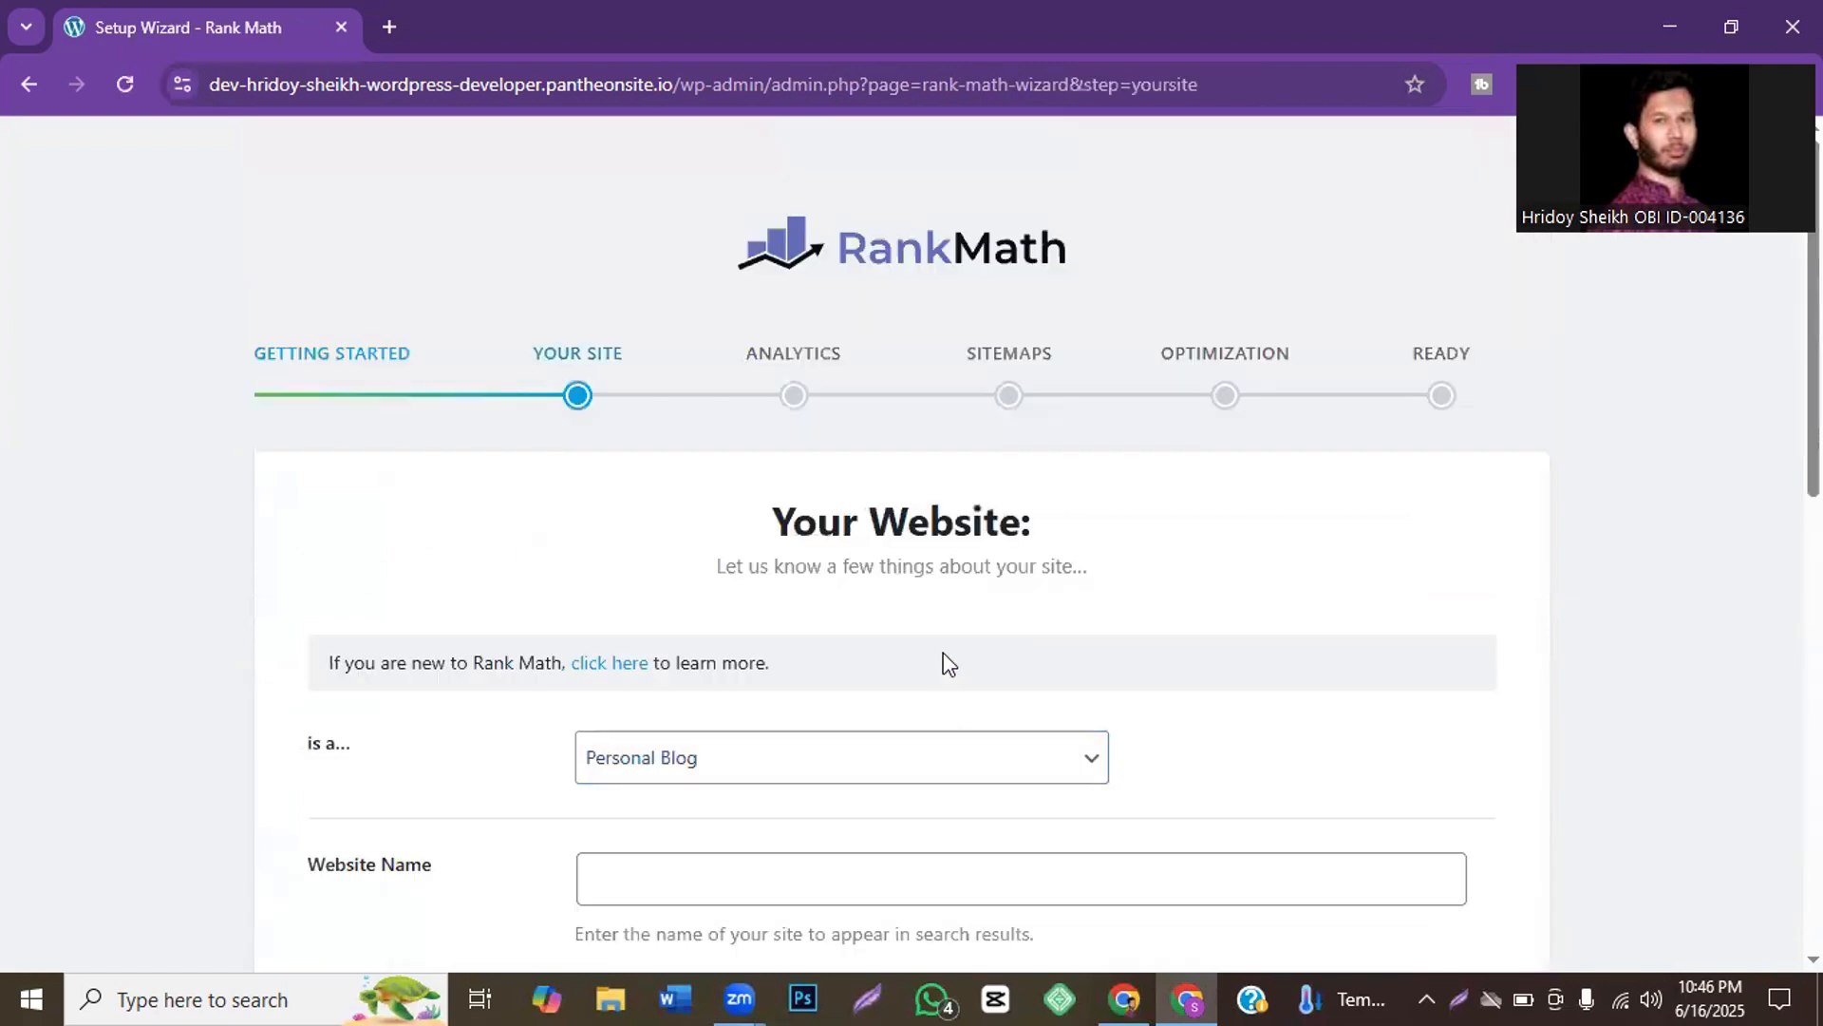
Step: Review the Your Site settings and save them with the Personal Blog type and the name fields left empty
scroll(943, 652, "down", 8)
scroll(937, 651, "up", 7)
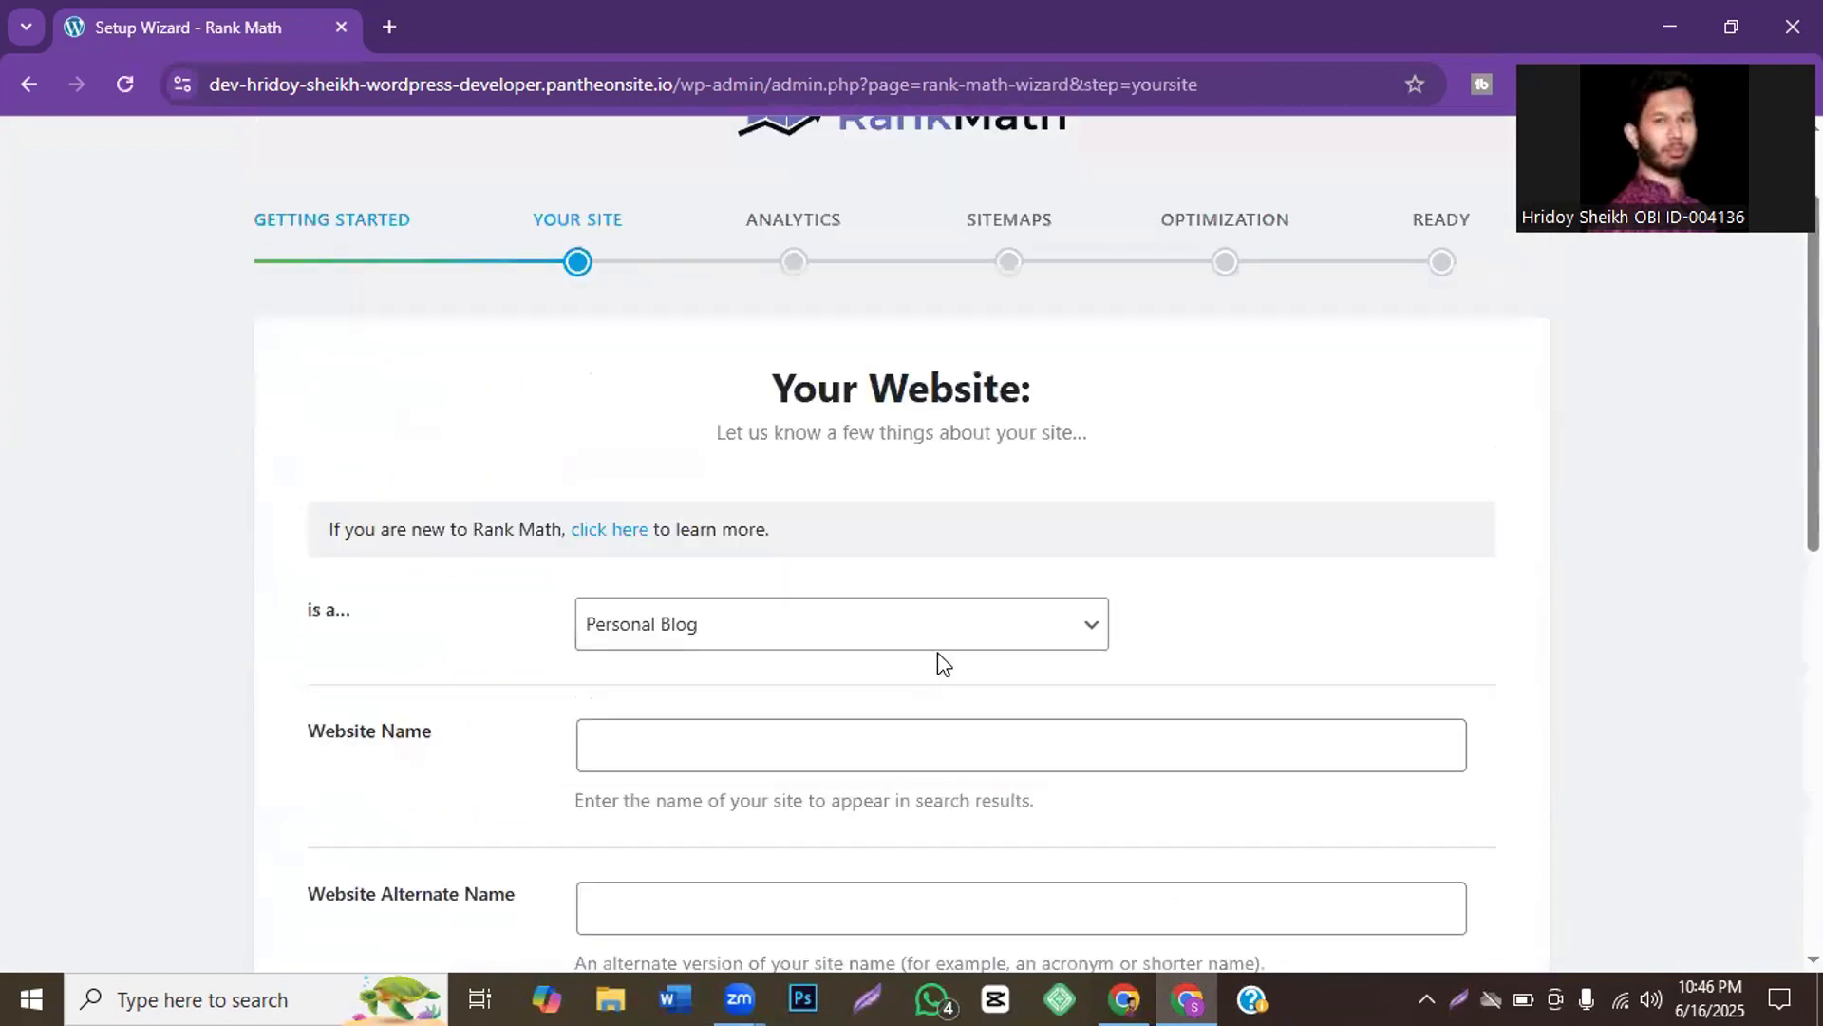
scroll(937, 659, "up", 2)
scroll(939, 659, "down", 10)
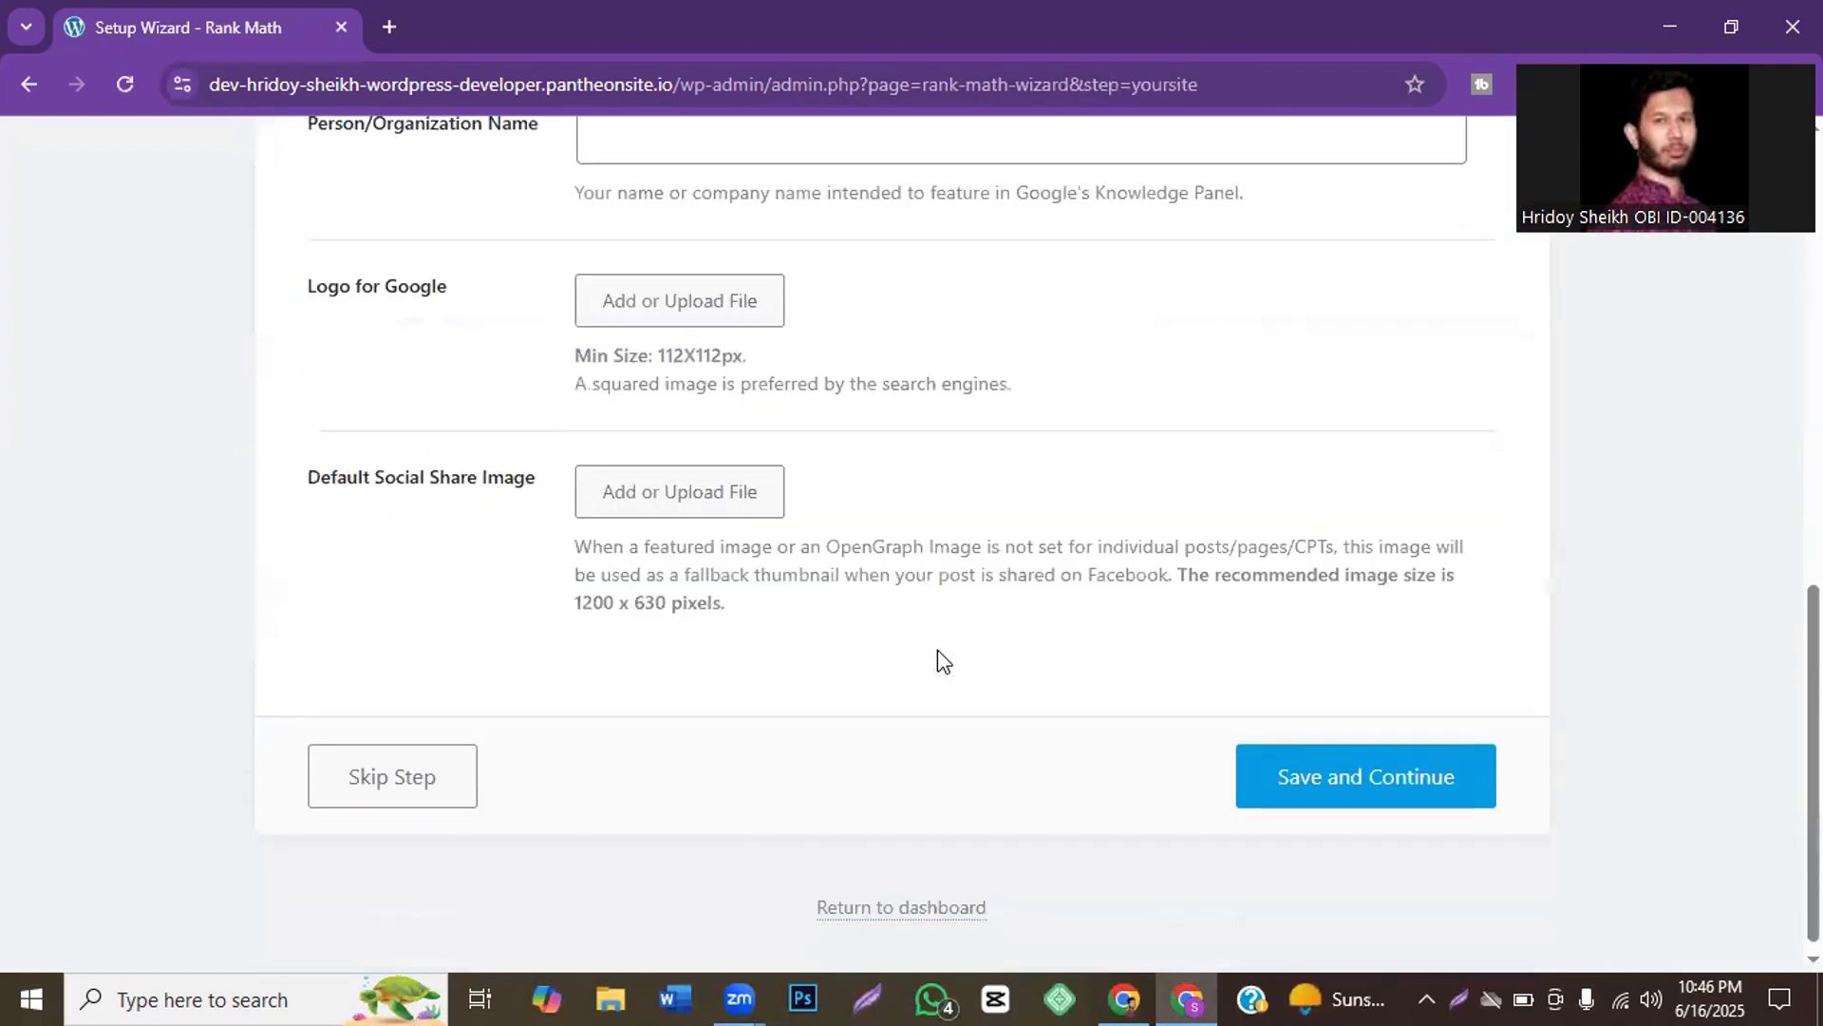
left_click(1418, 768)
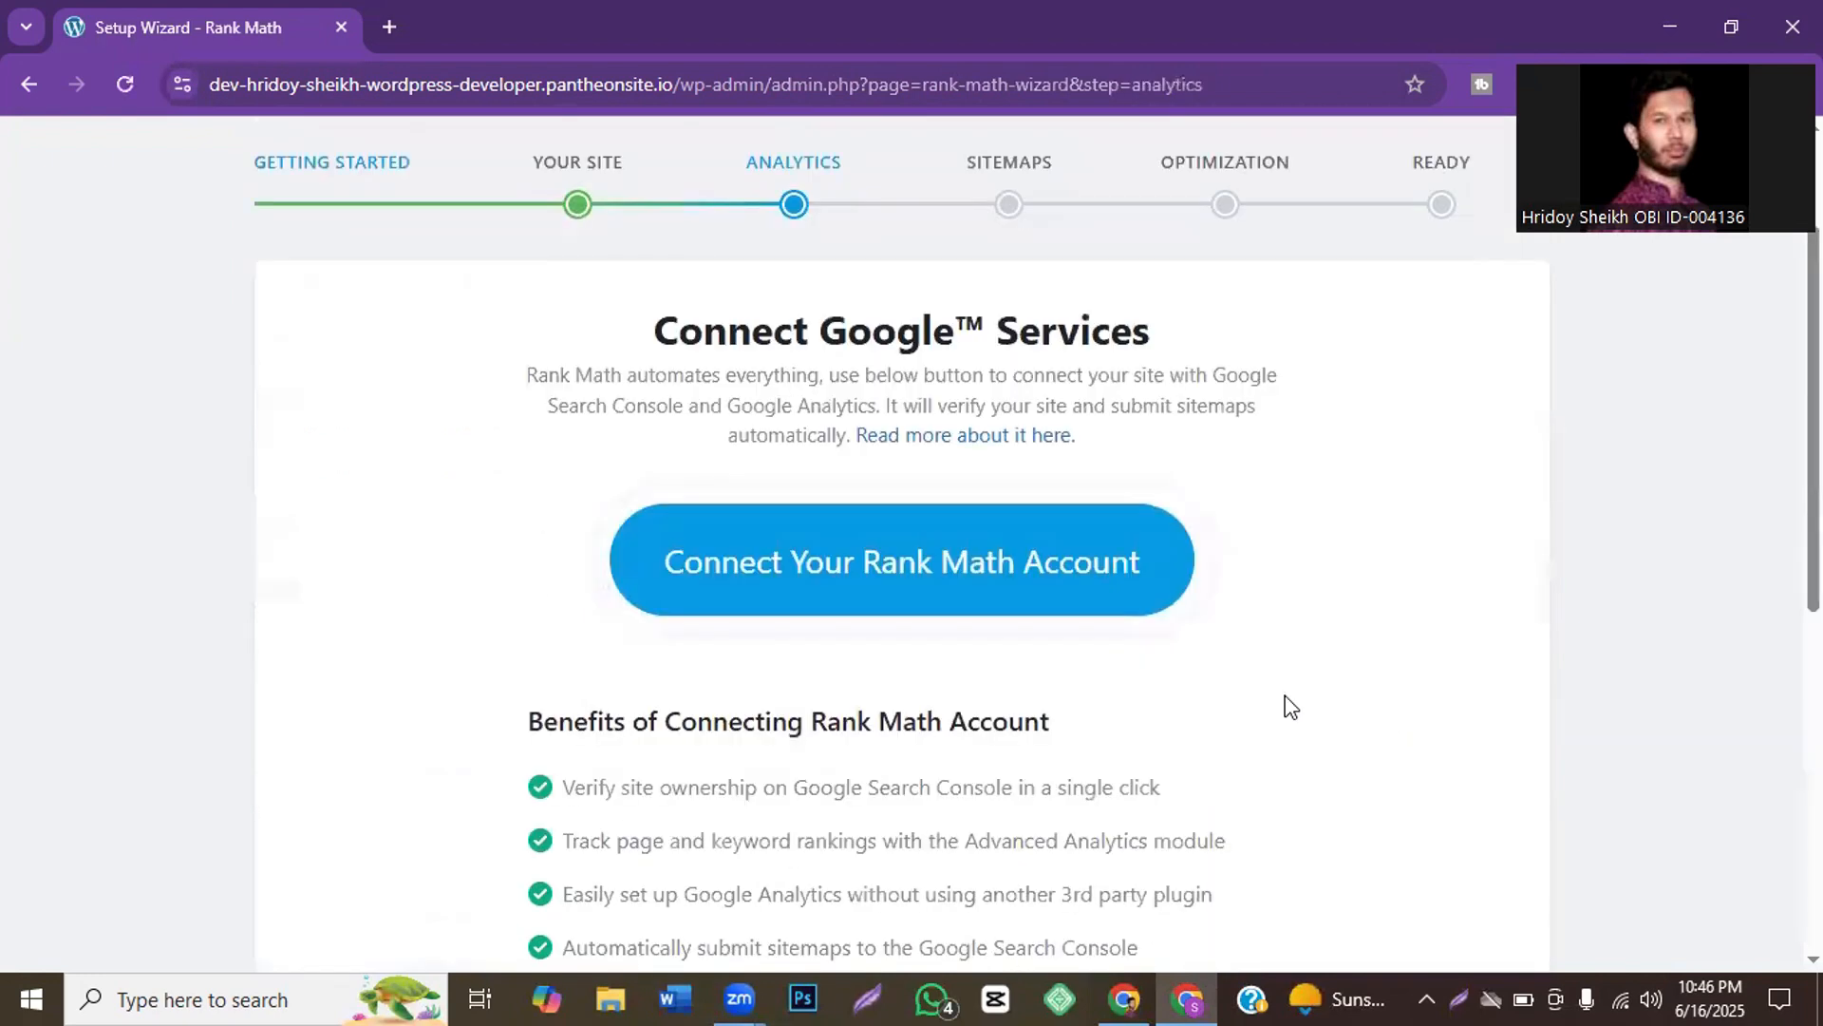
Step: Save the wizard's Analytics, Sitemaps and Optimization steps with their default settings, without connecting Google services
scroll(1290, 707, "down", 8)
left_click(1356, 764)
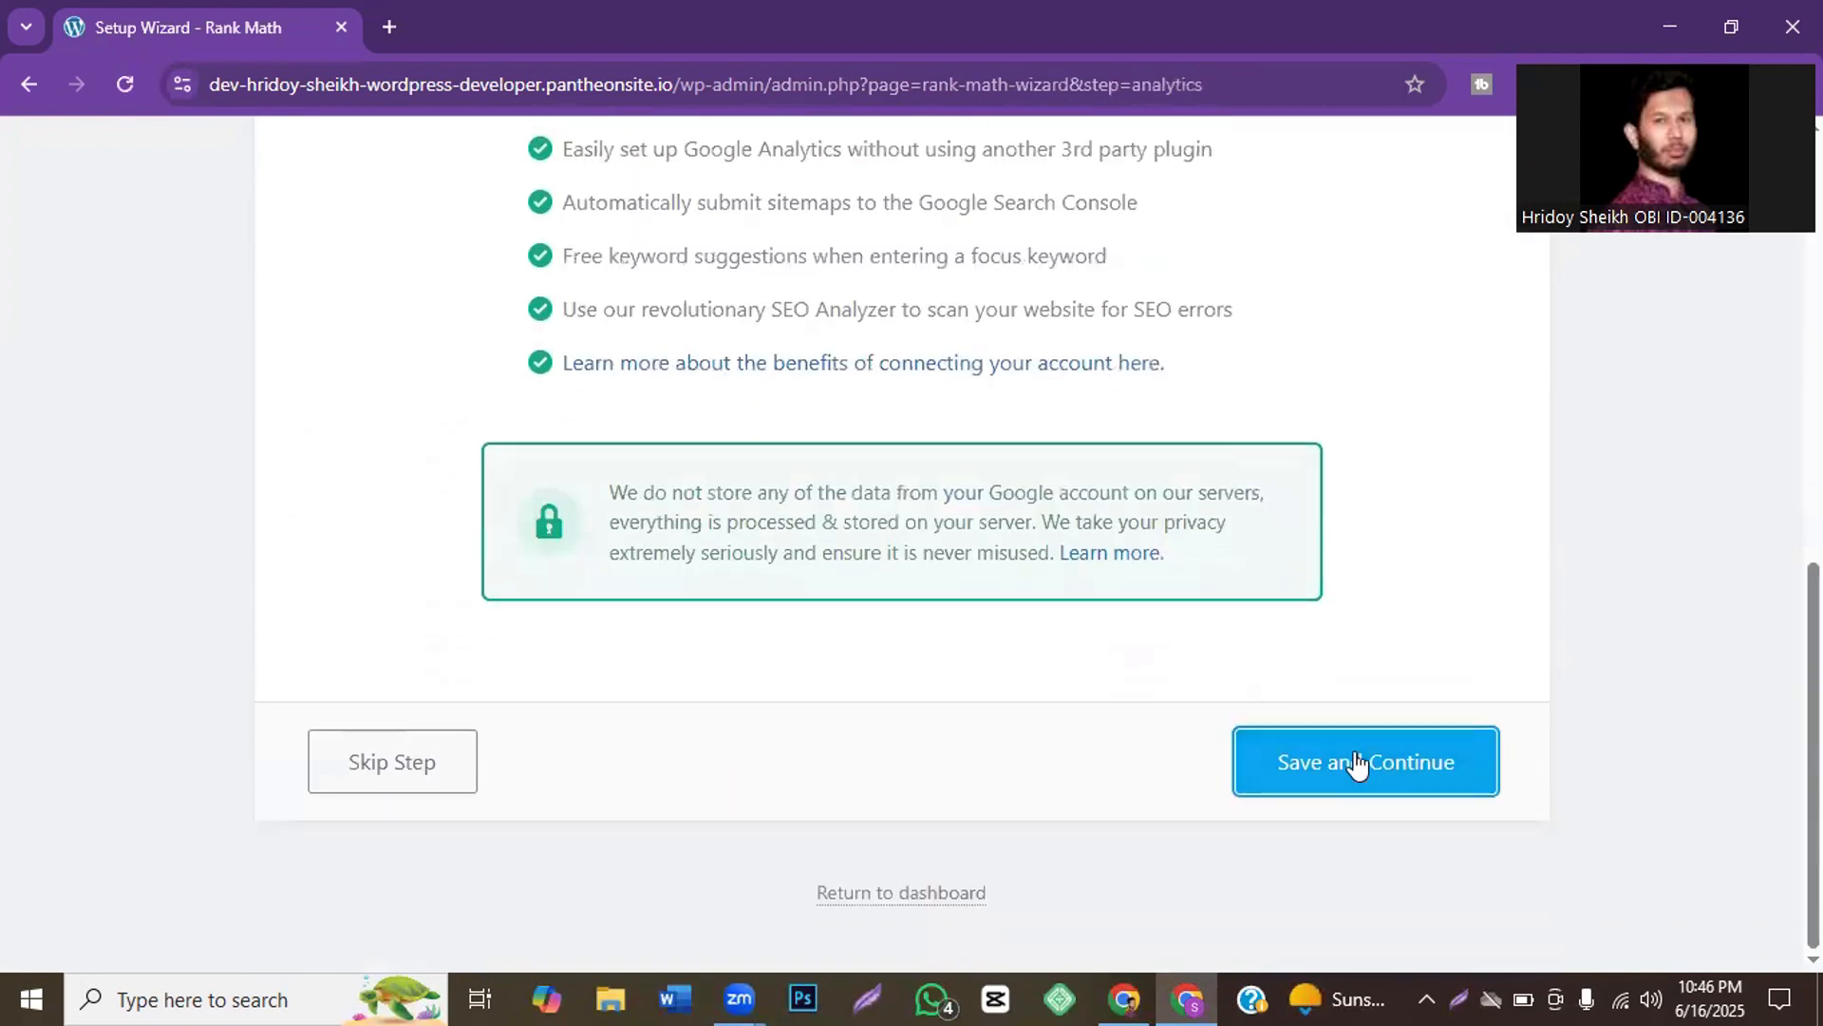
scroll(1230, 698, "down", 10)
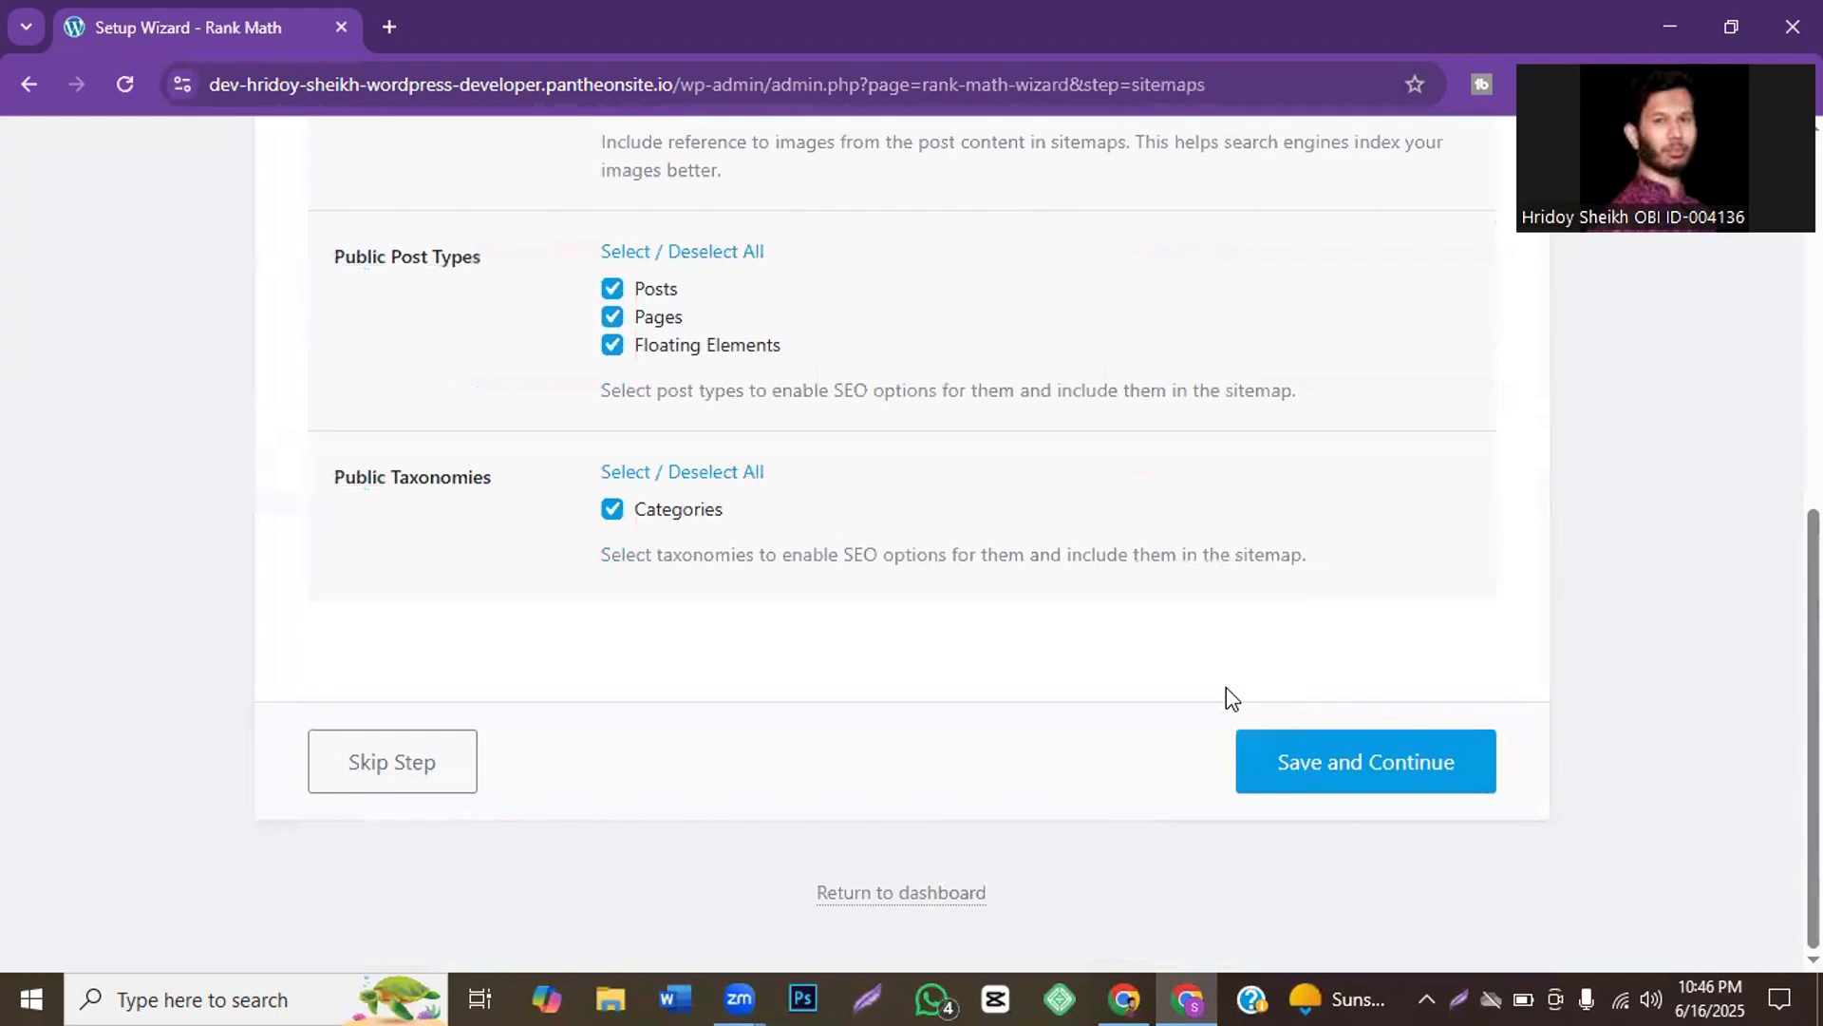
left_click(1392, 773)
scroll(1348, 731, "down", 4)
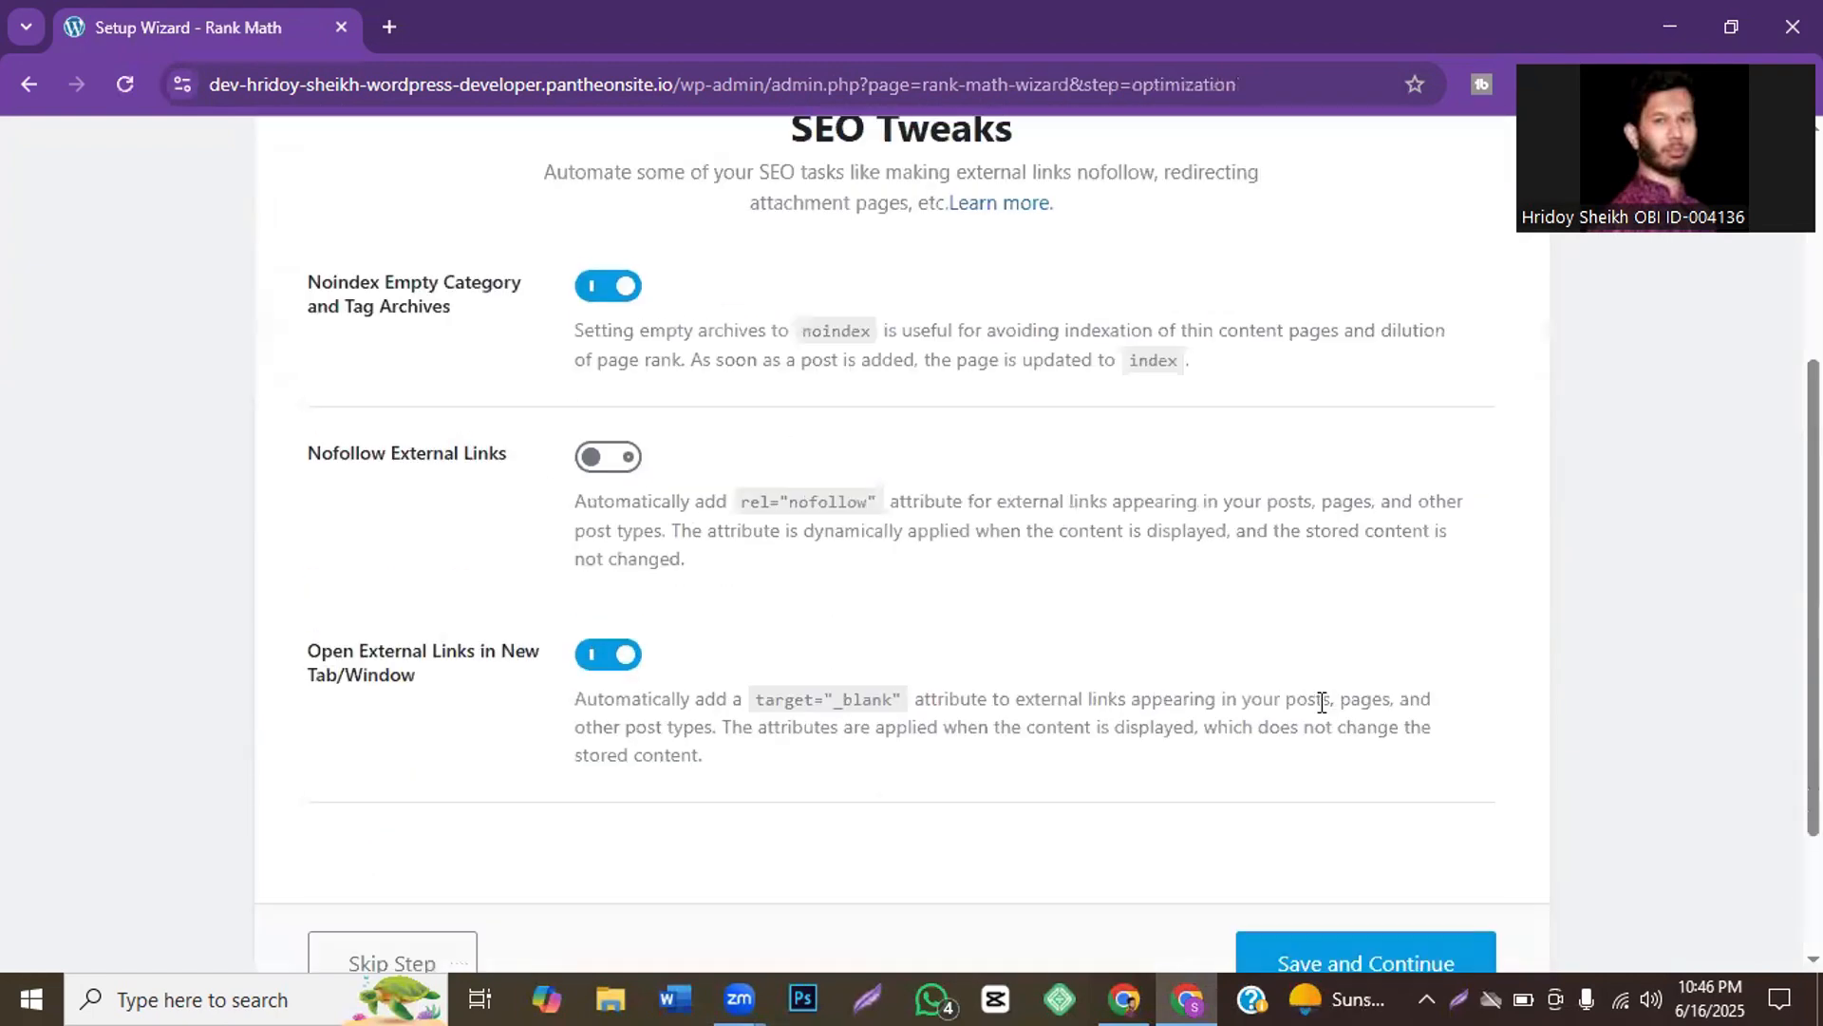
scroll(1322, 702, "down", 3)
left_click(1331, 757)
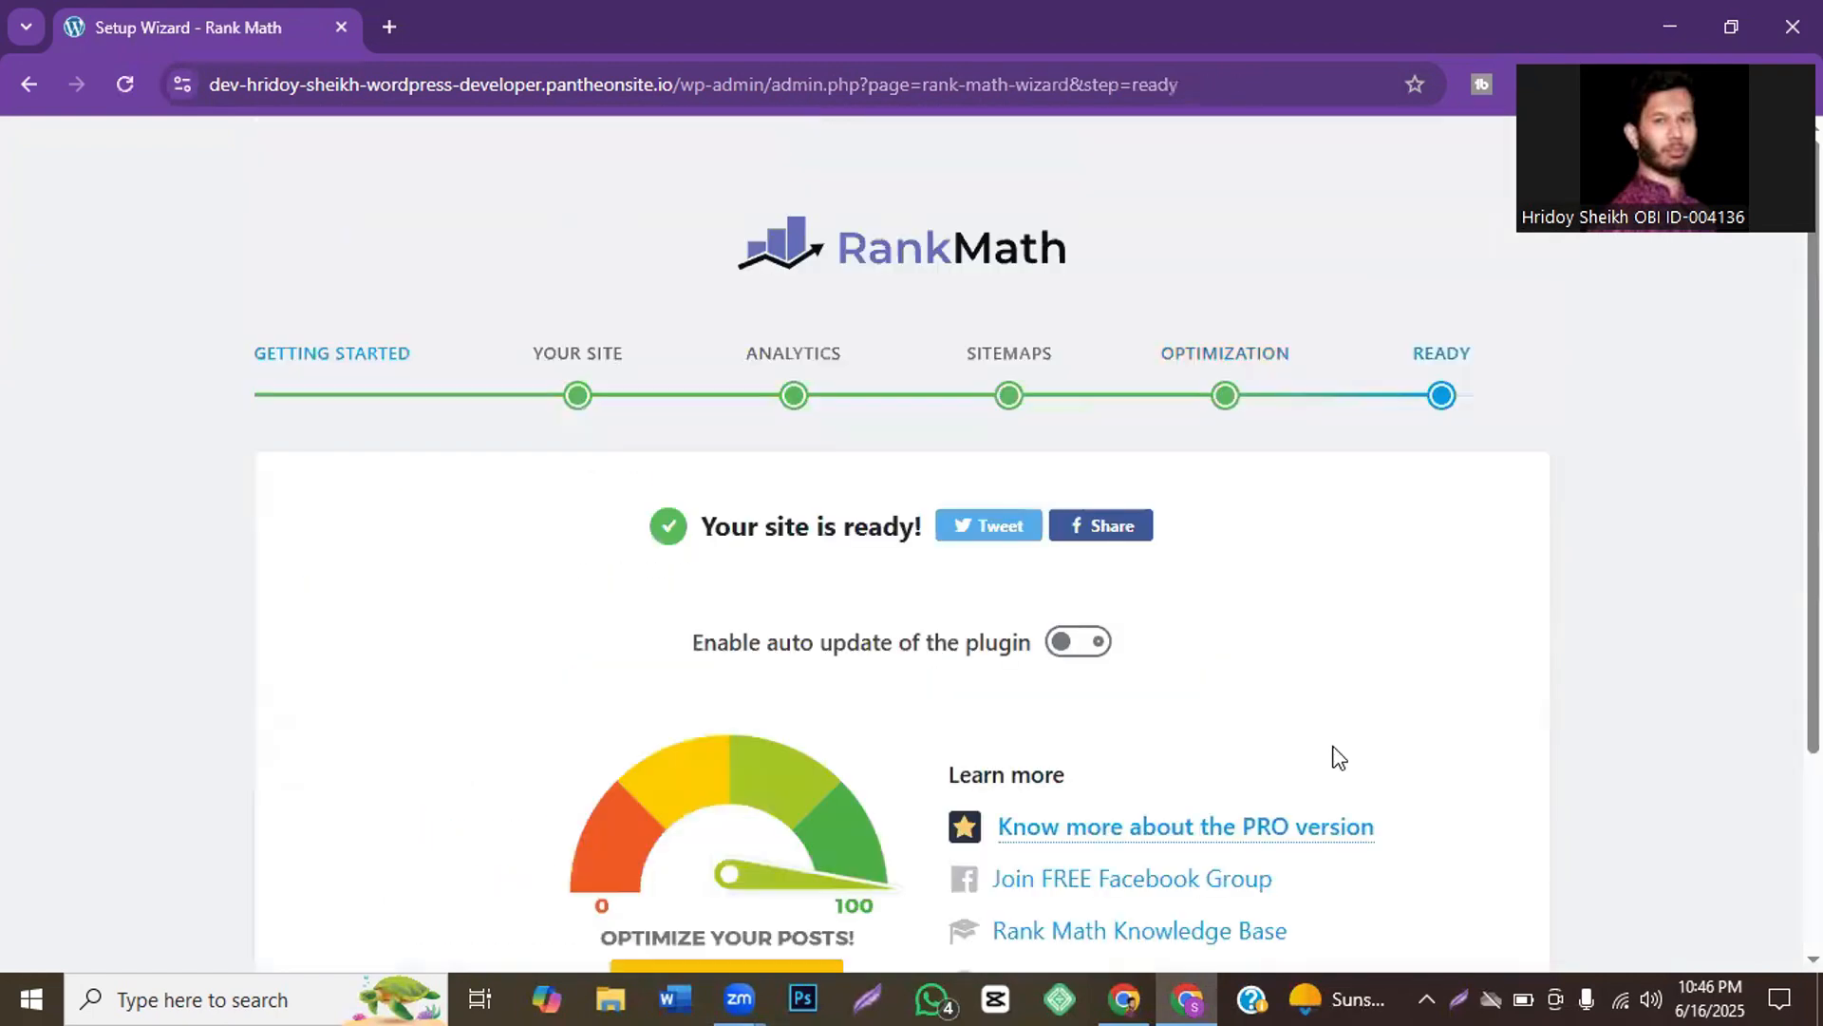
Step: Continue to the advanced setup options and save the Role Manager and 404 + Redirection steps with their defaults
scroll(1339, 757, "down", 3)
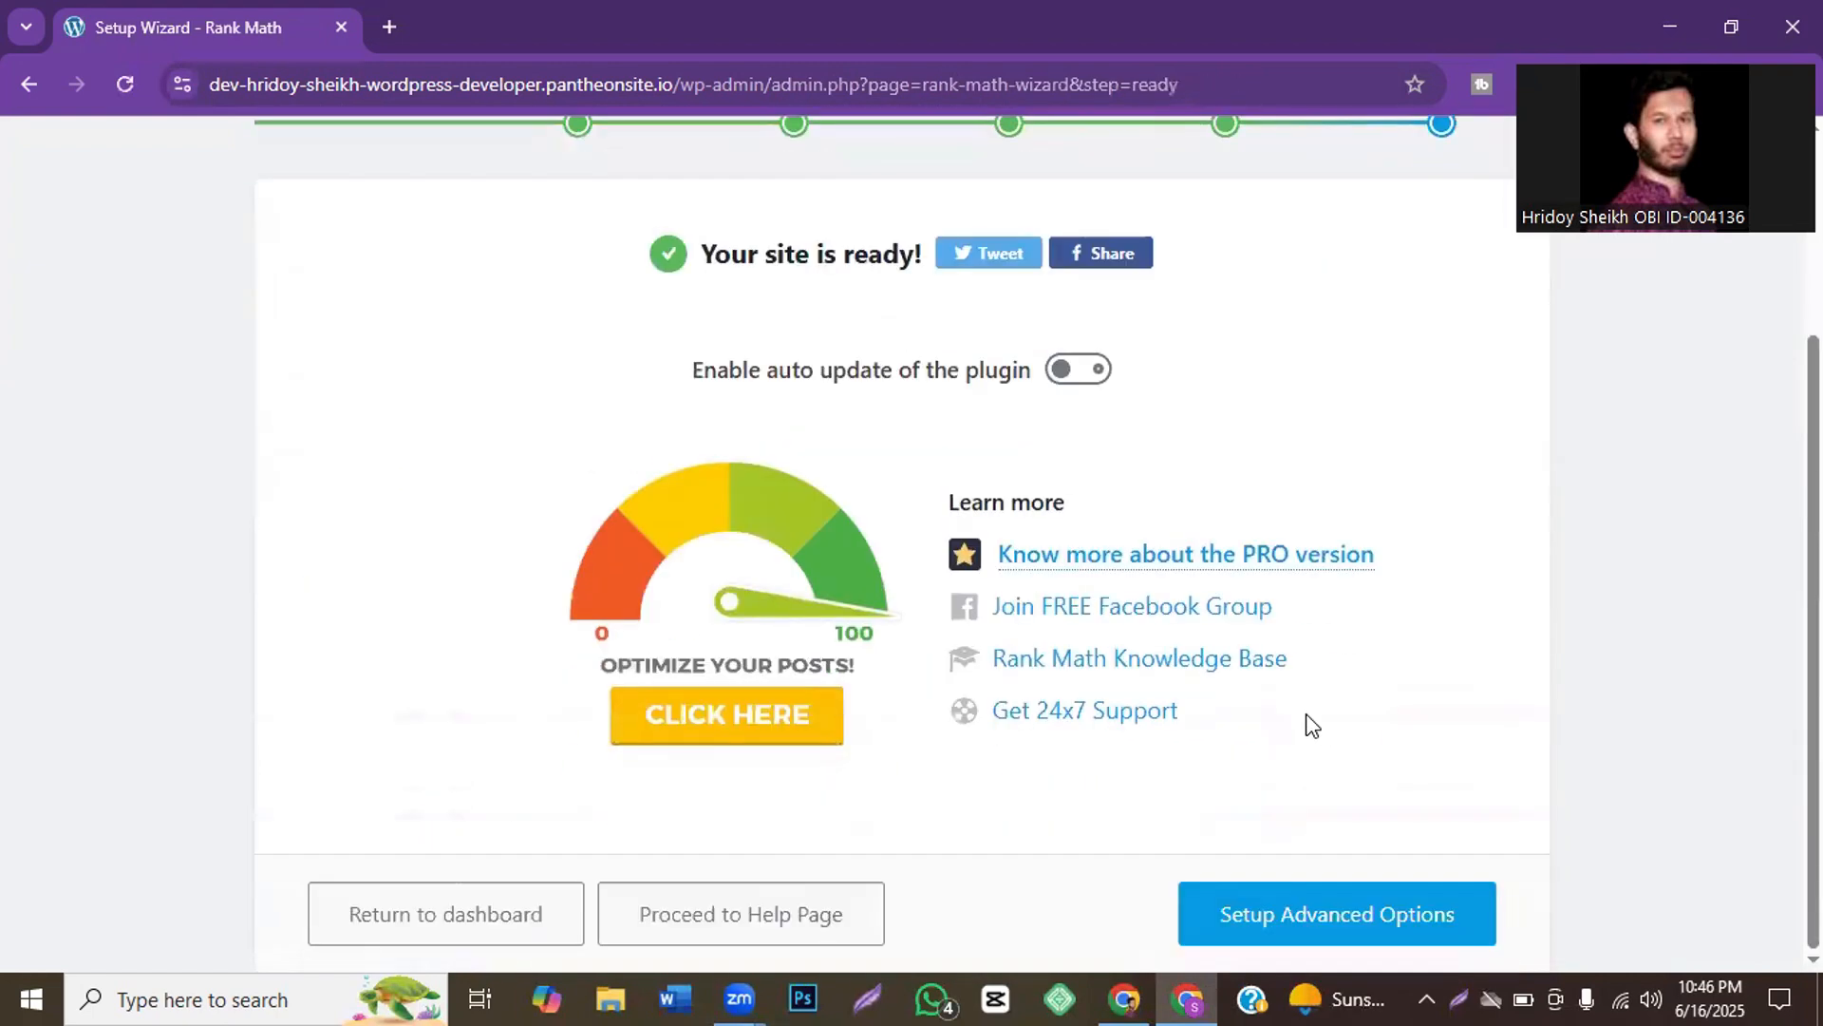
left_click(1347, 923)
scroll(1314, 817, "down", 2)
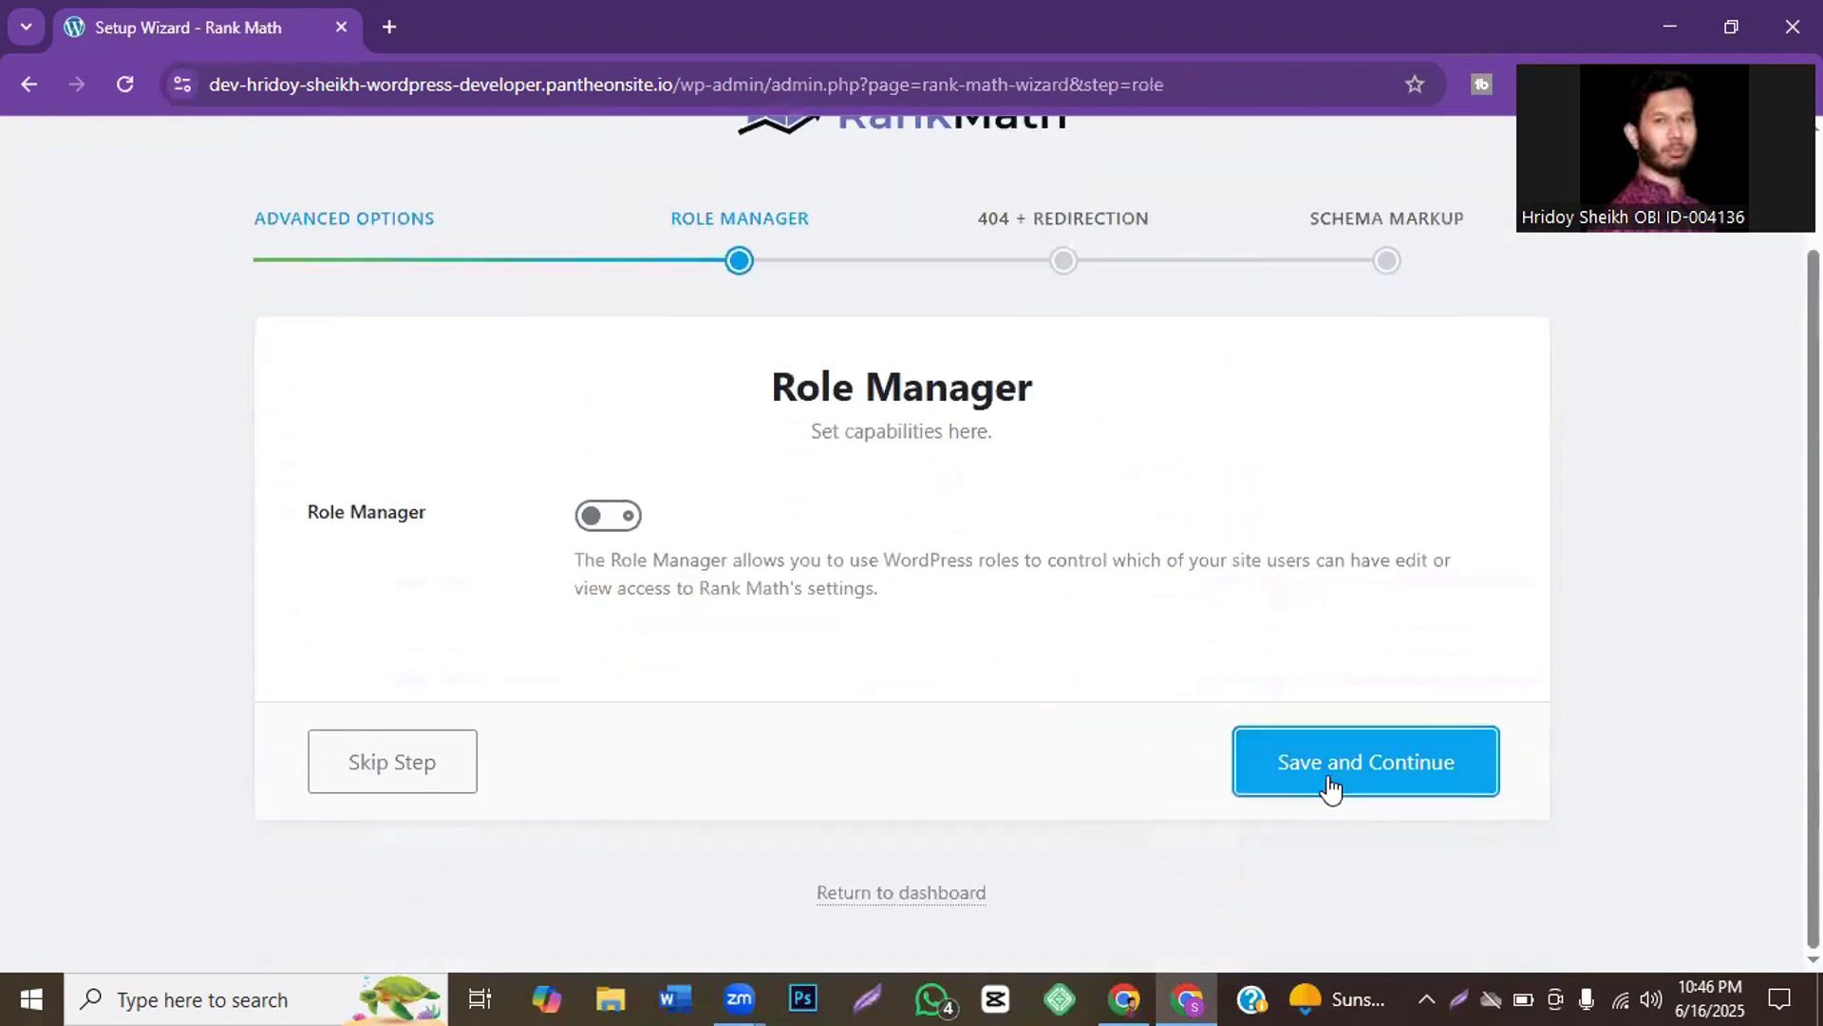
left_click(1330, 786)
scroll(1320, 771, "down", 5)
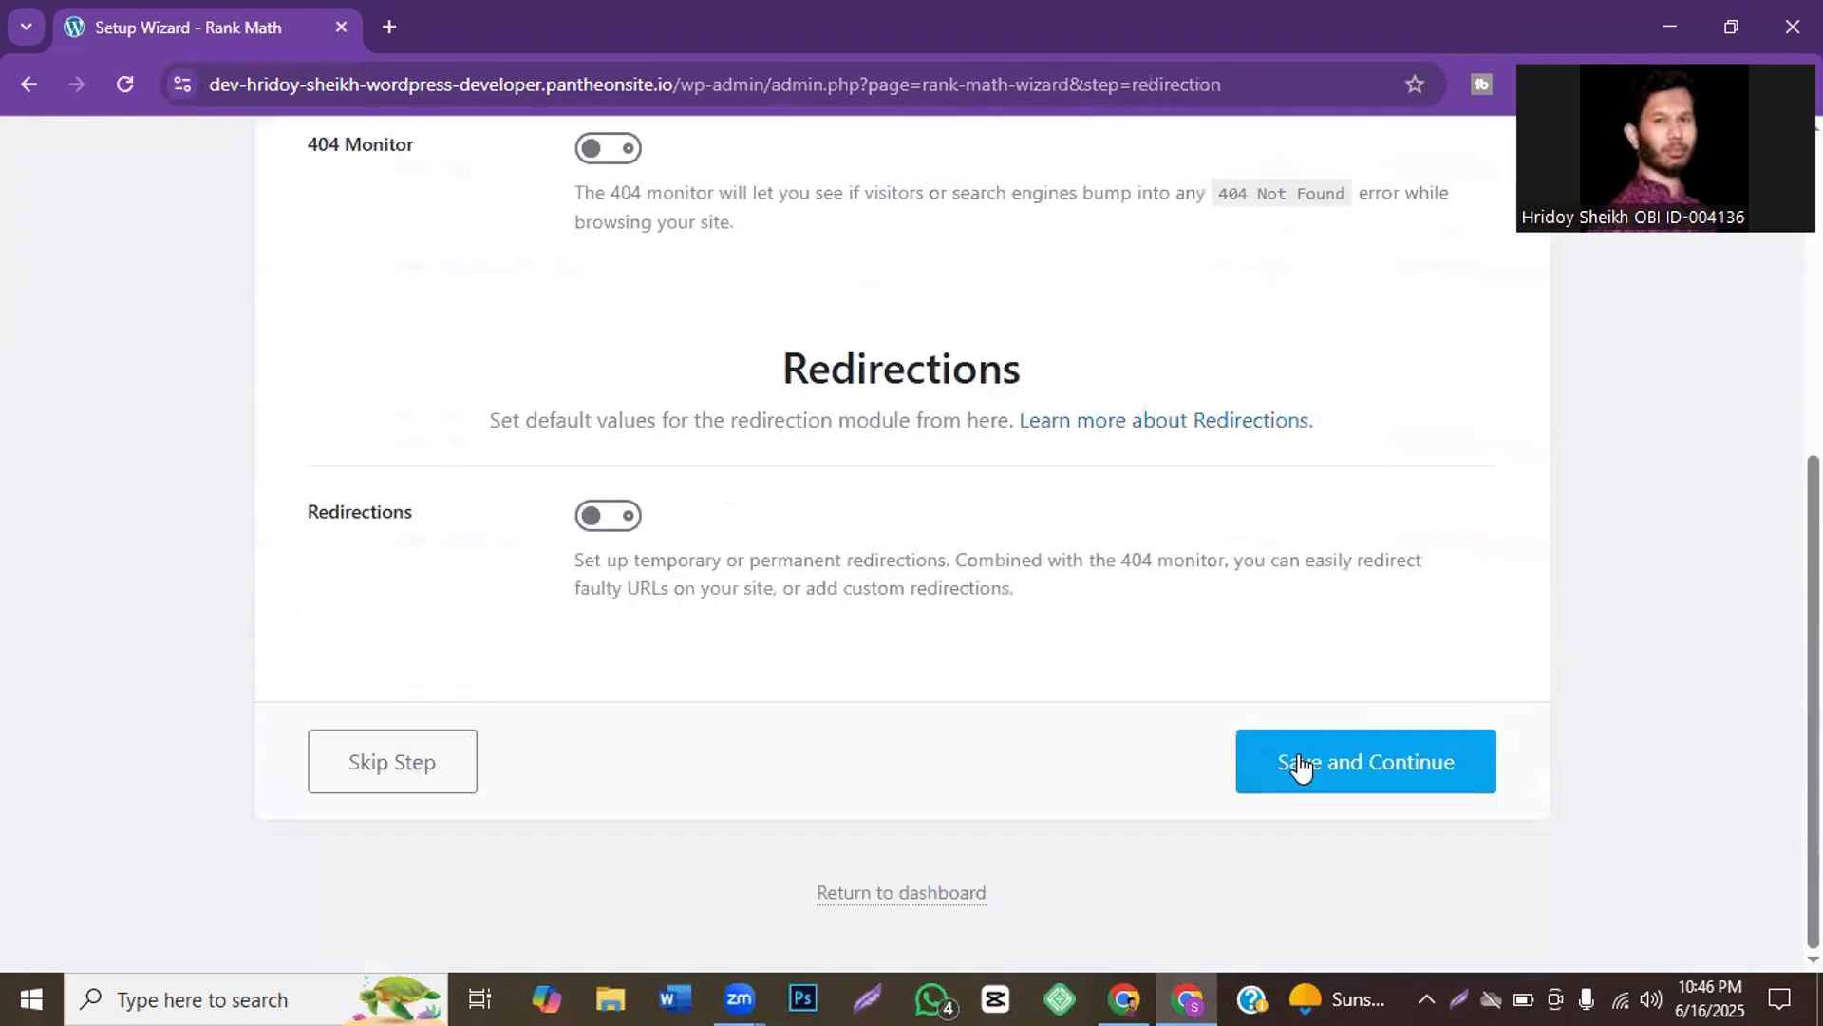
left_click(1299, 765)
Step: Save the default Schema Markup settings for posts, pages and floating buttons to finish the setup wizard
scroll(983, 755, "down", 5)
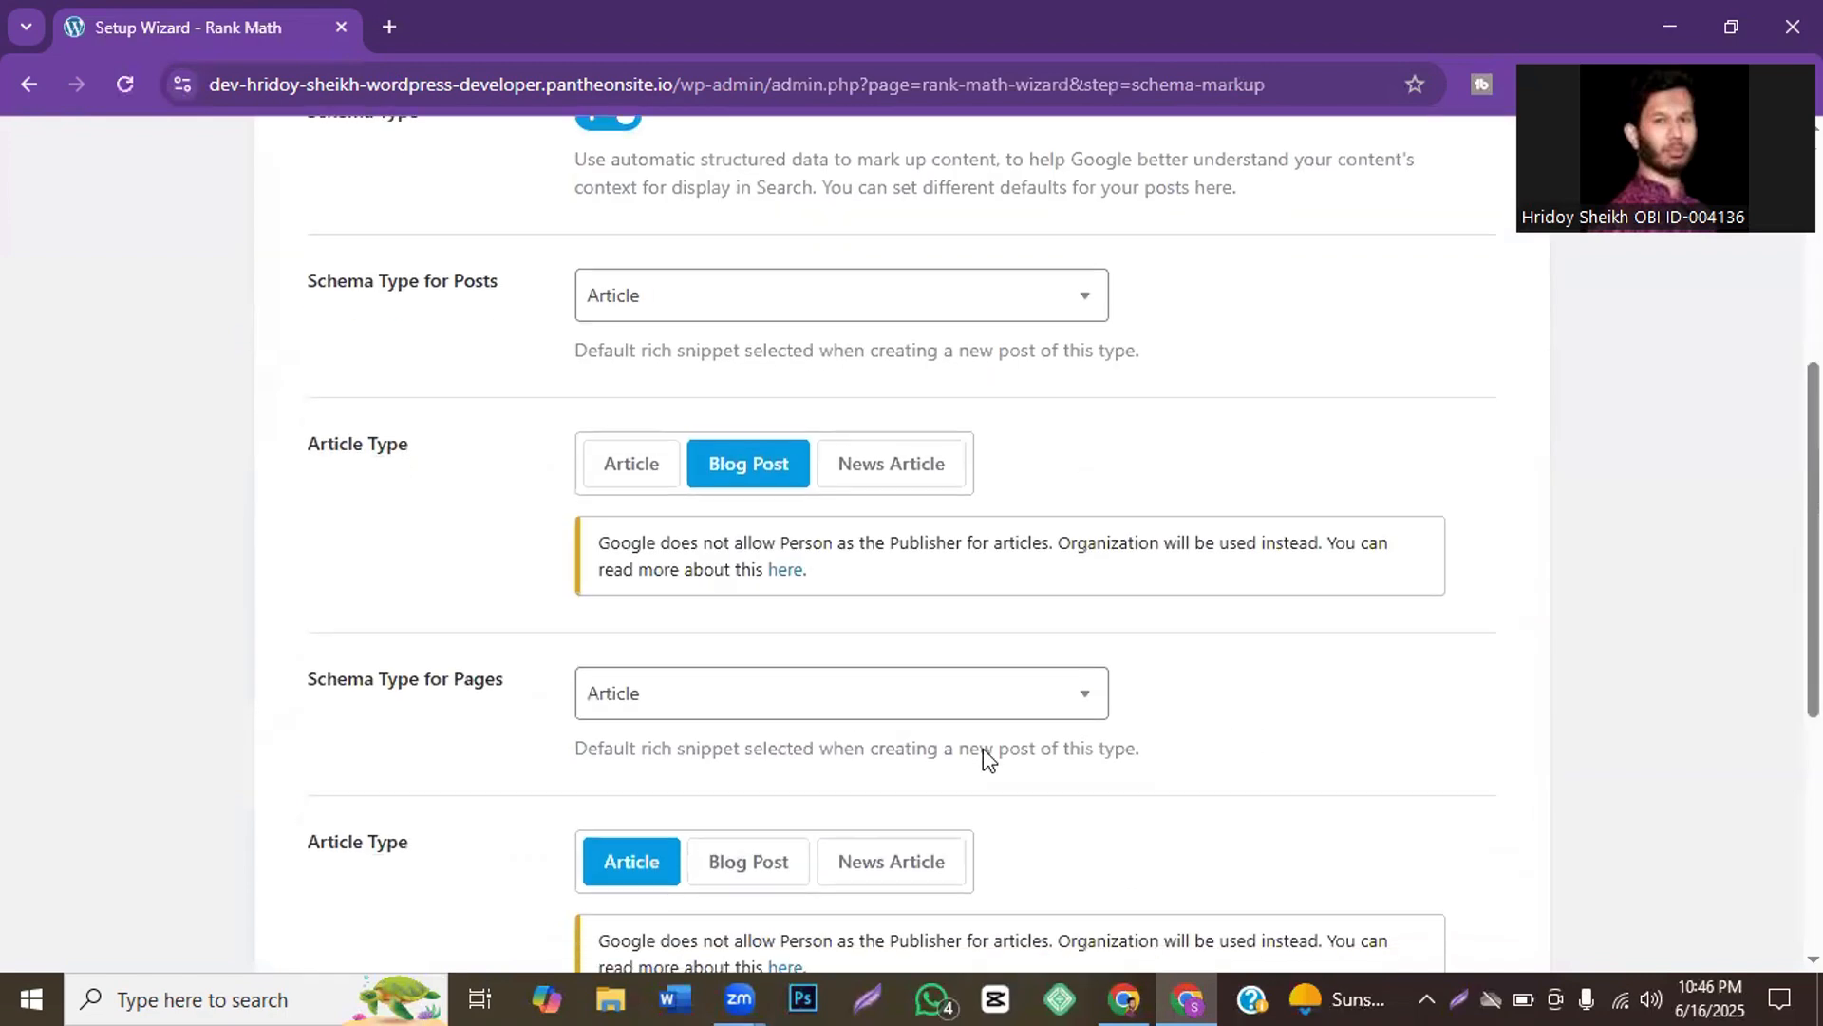
scroll(983, 748, "down", 5)
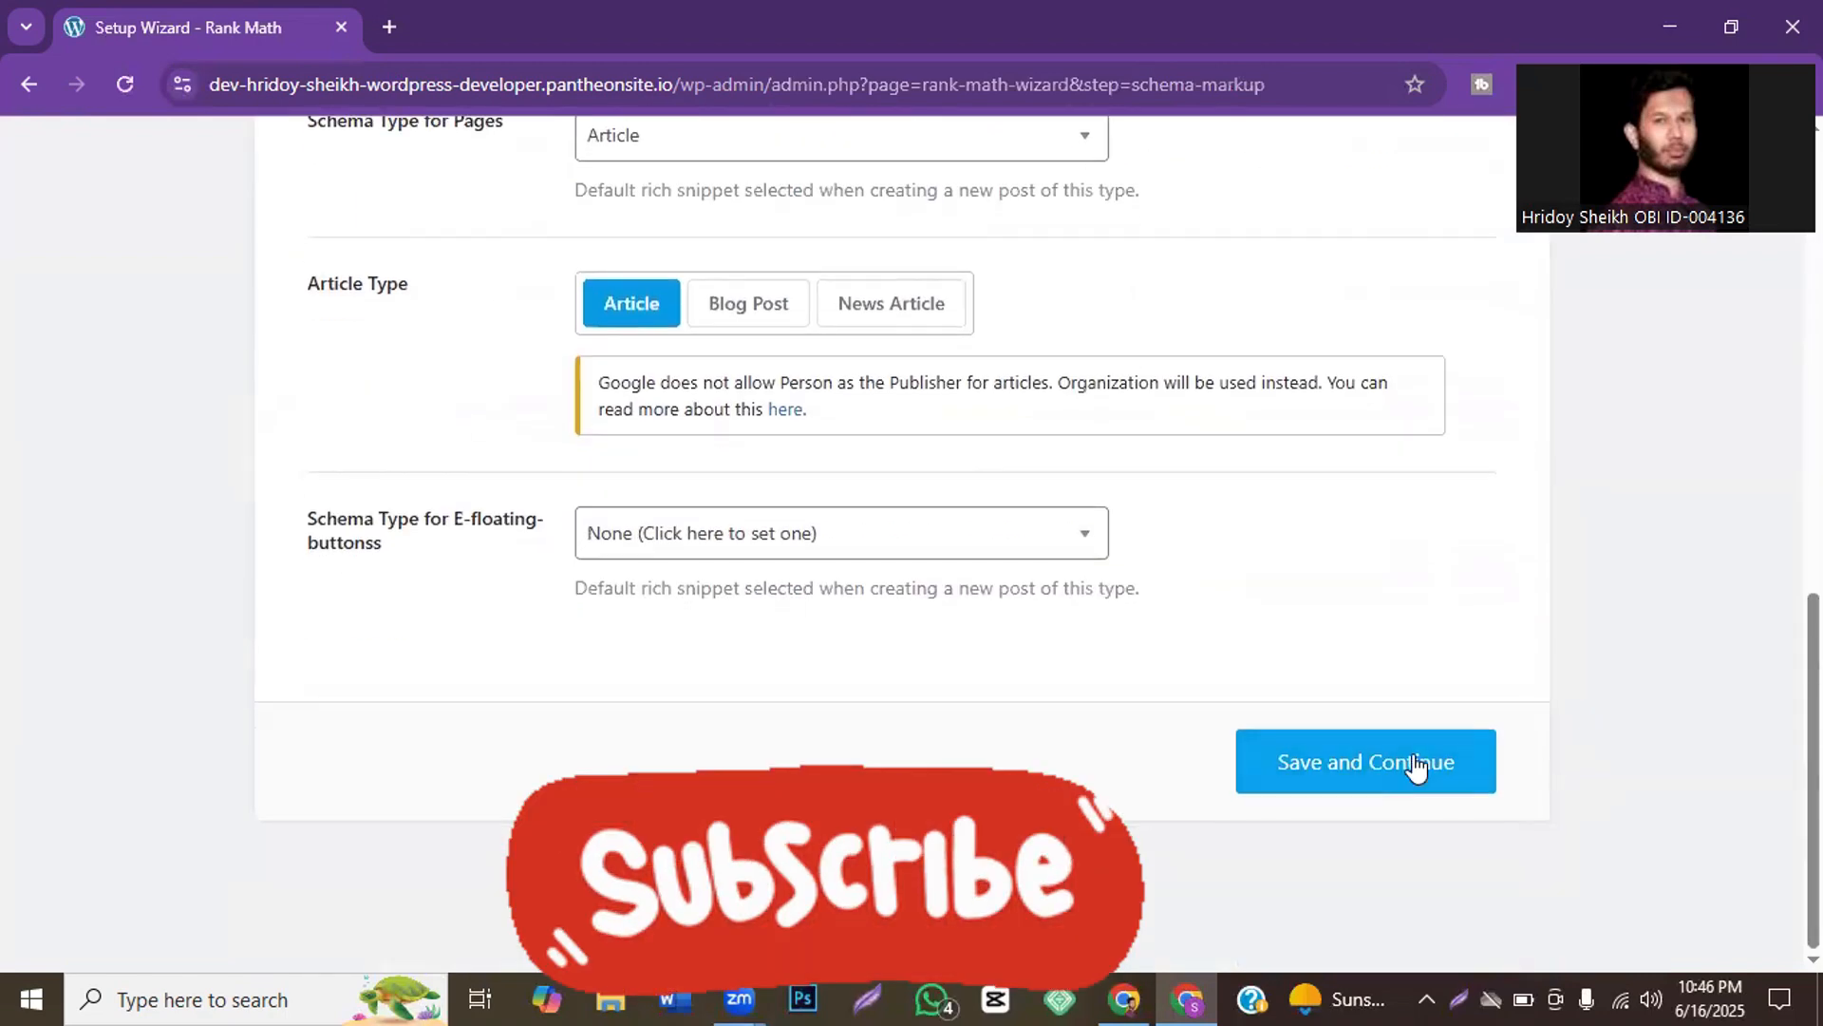
left_click(1311, 752)
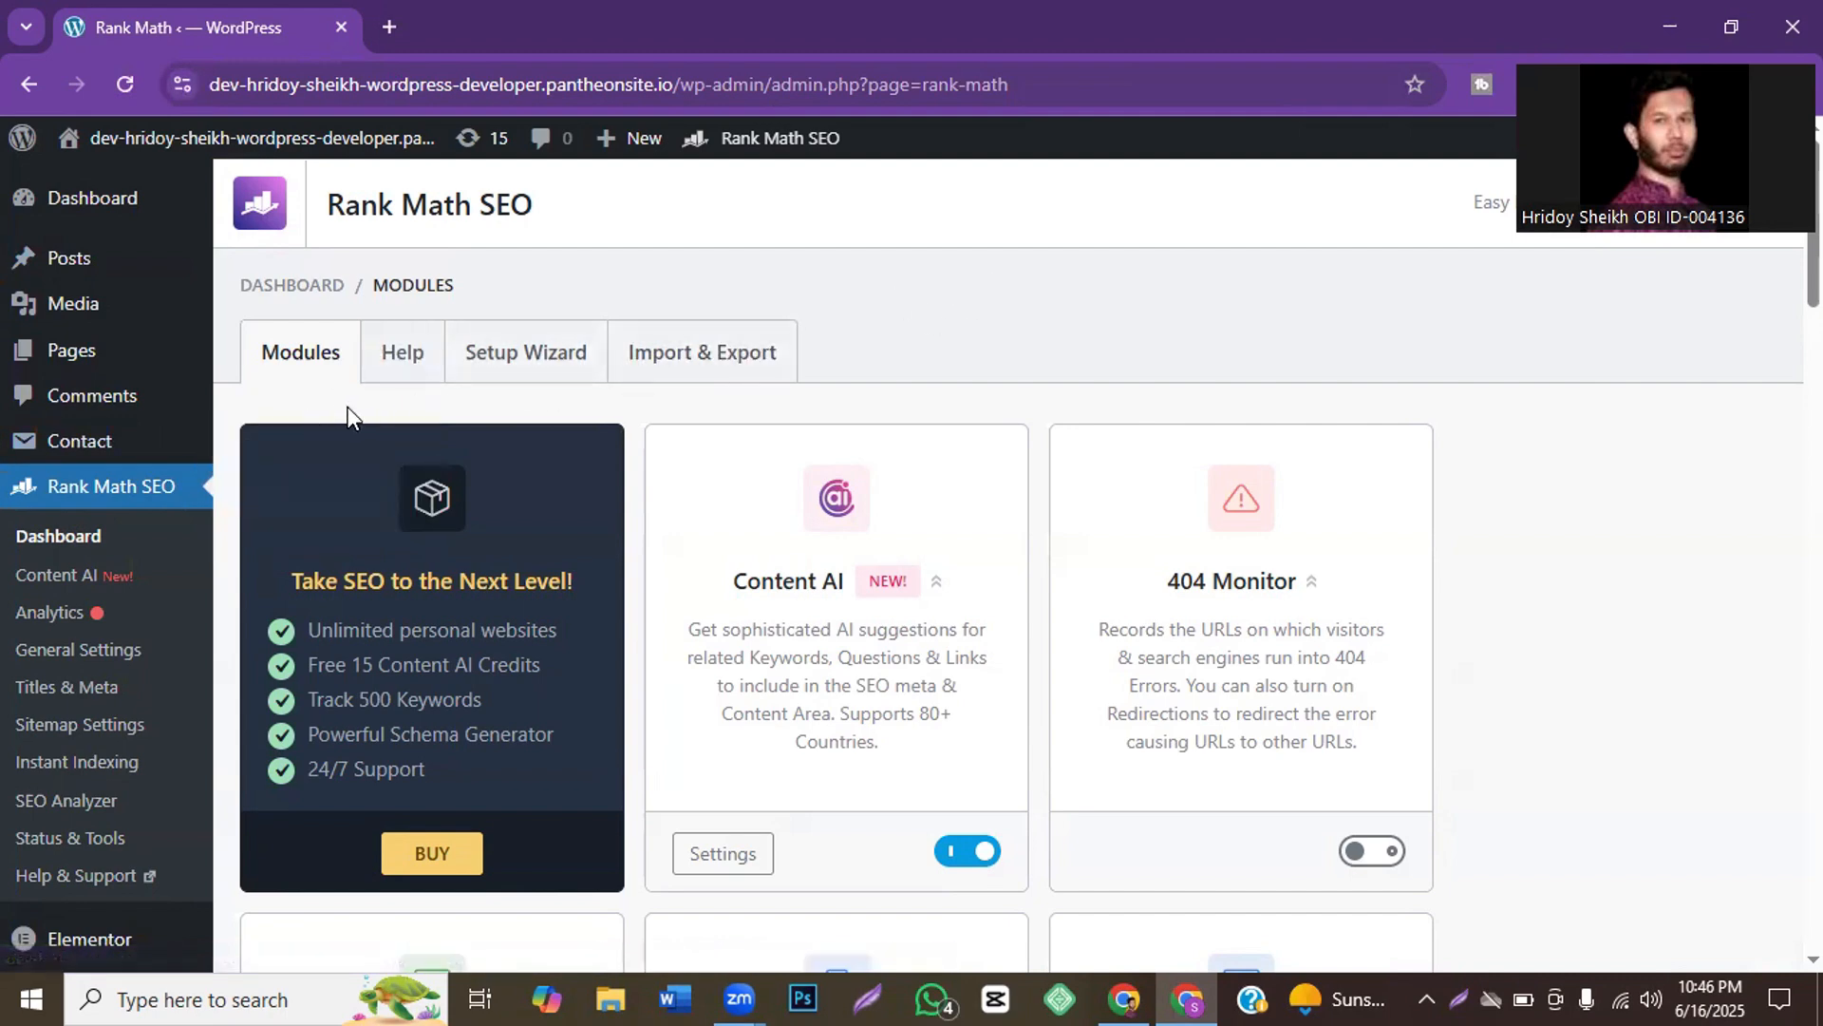
Step: Return to the page for adding new plugins and search the directory for "yoast"
mouse_move(122, 217)
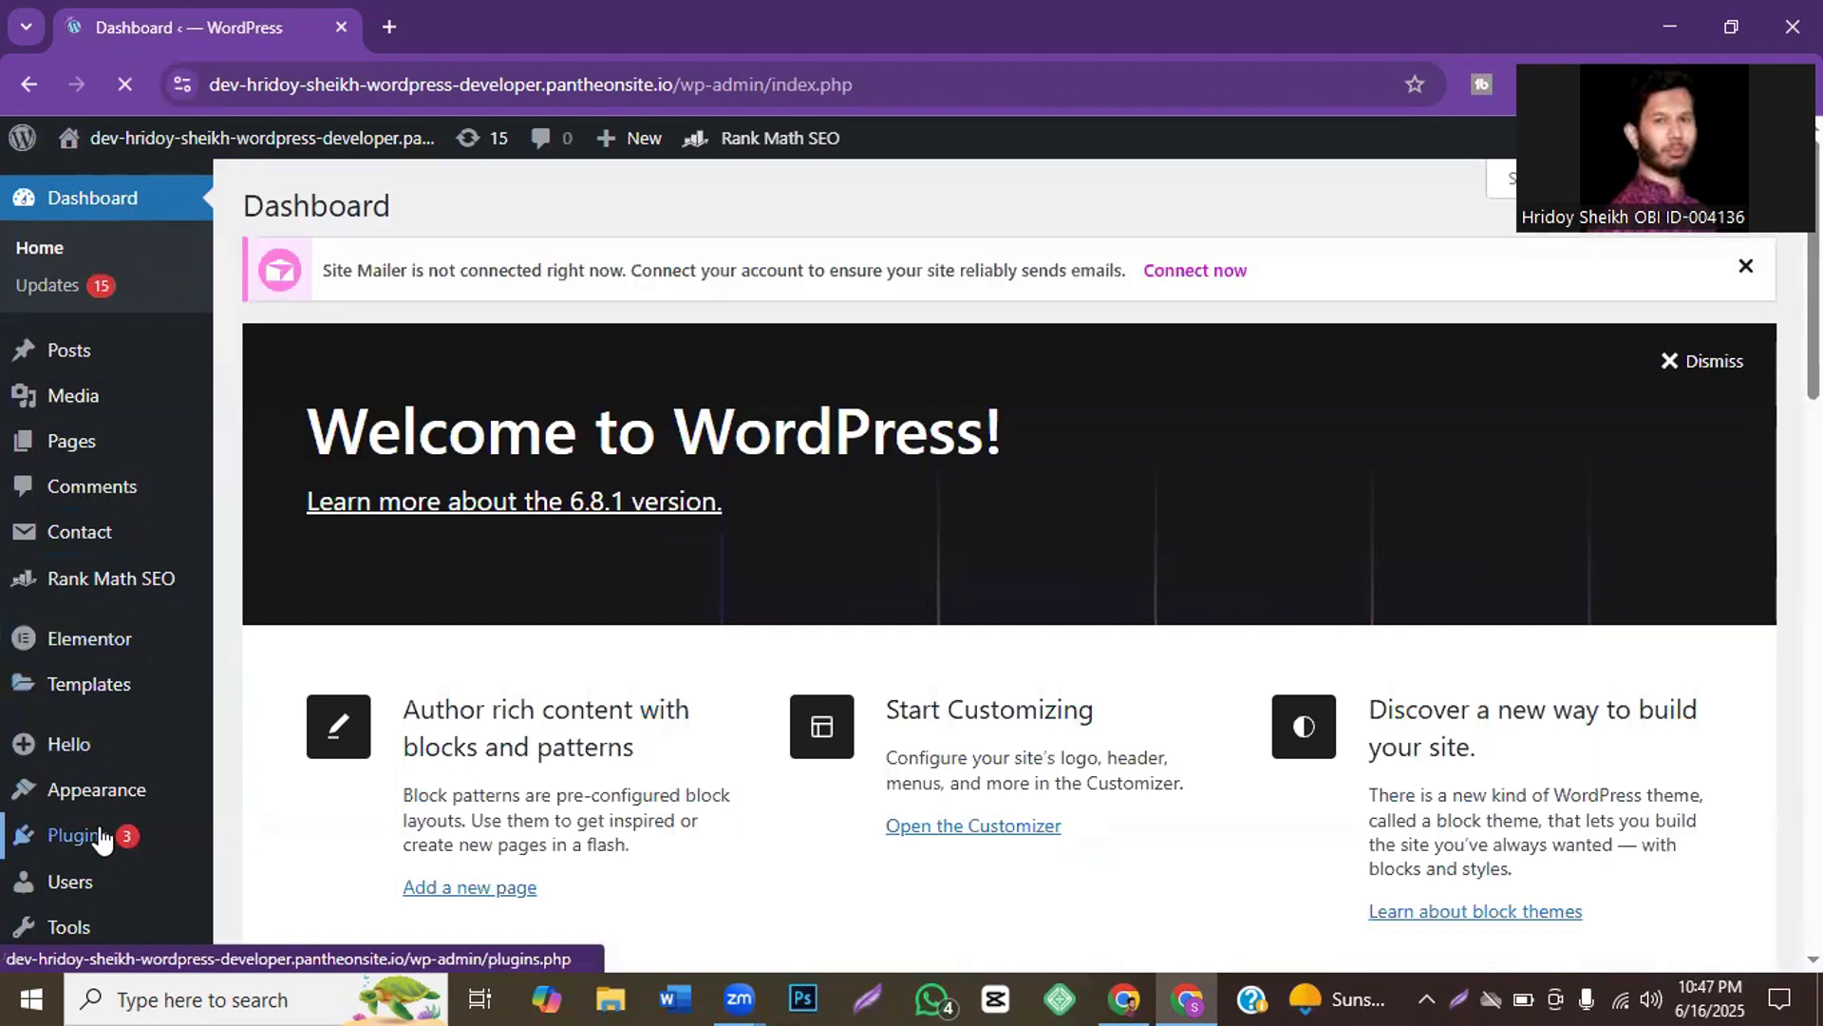
scroll(102, 837, "down", 3)
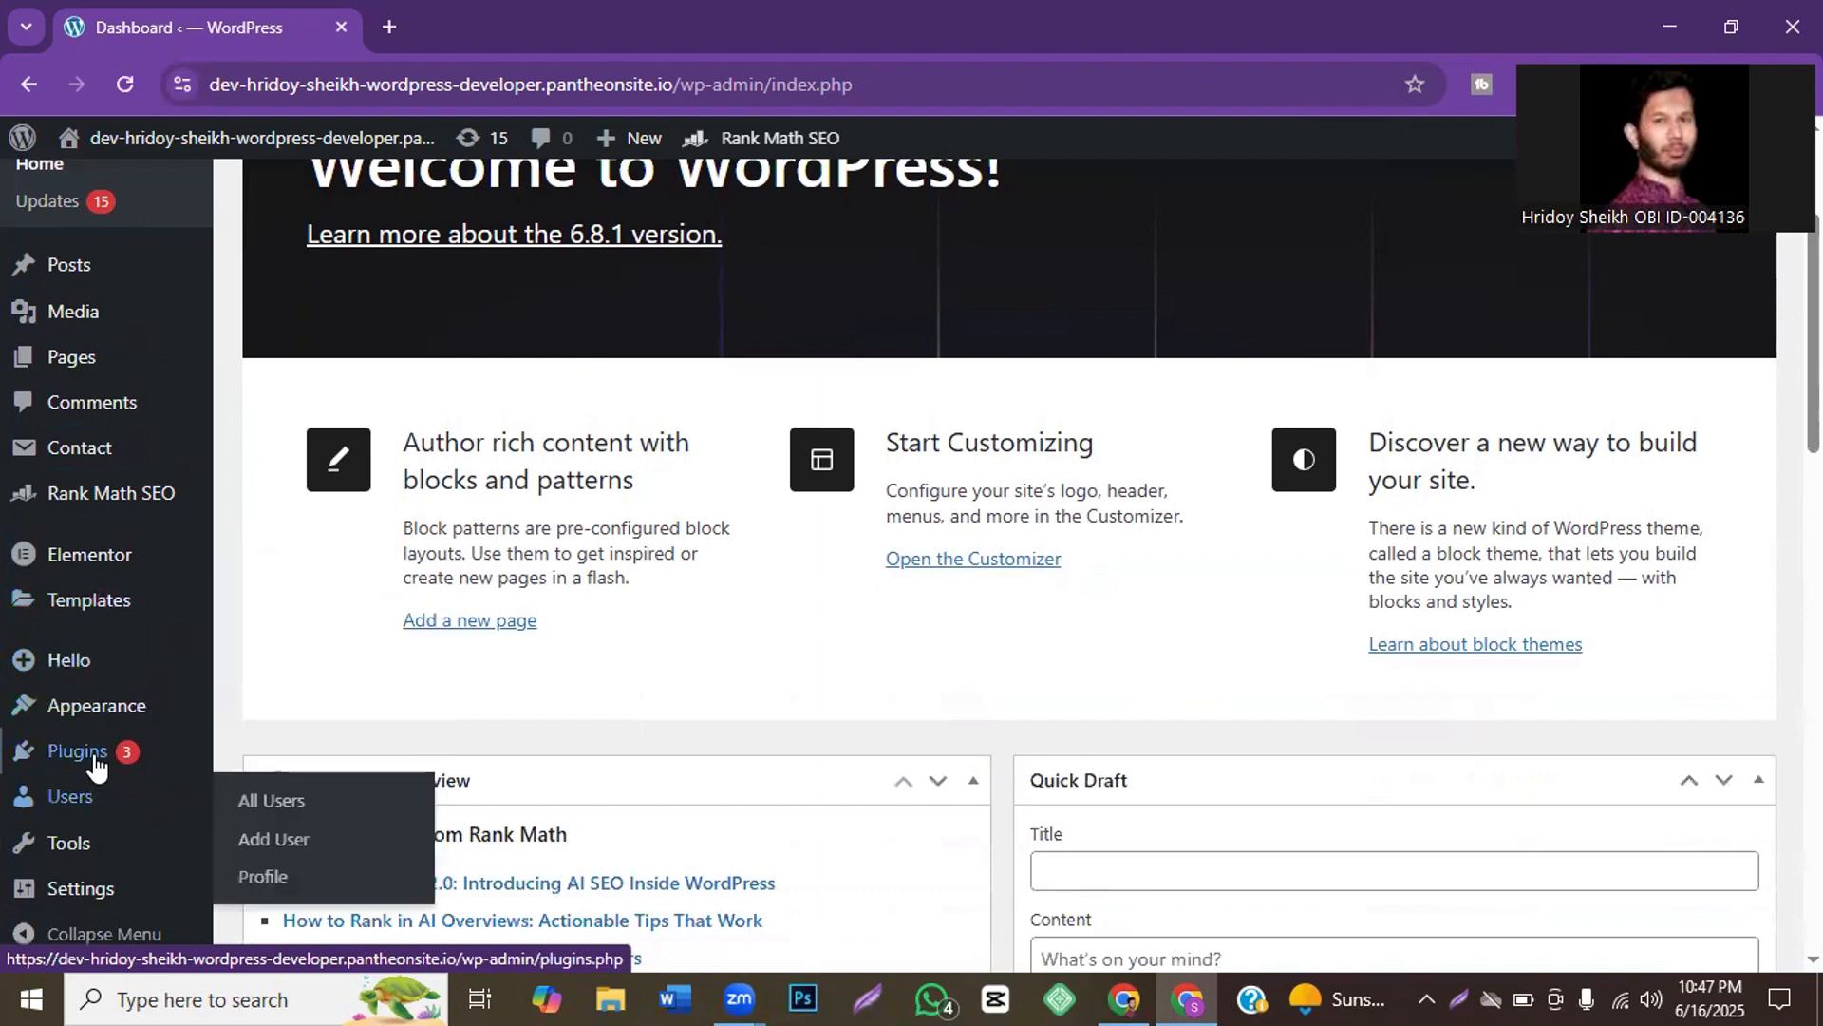
mouse_move(95, 757)
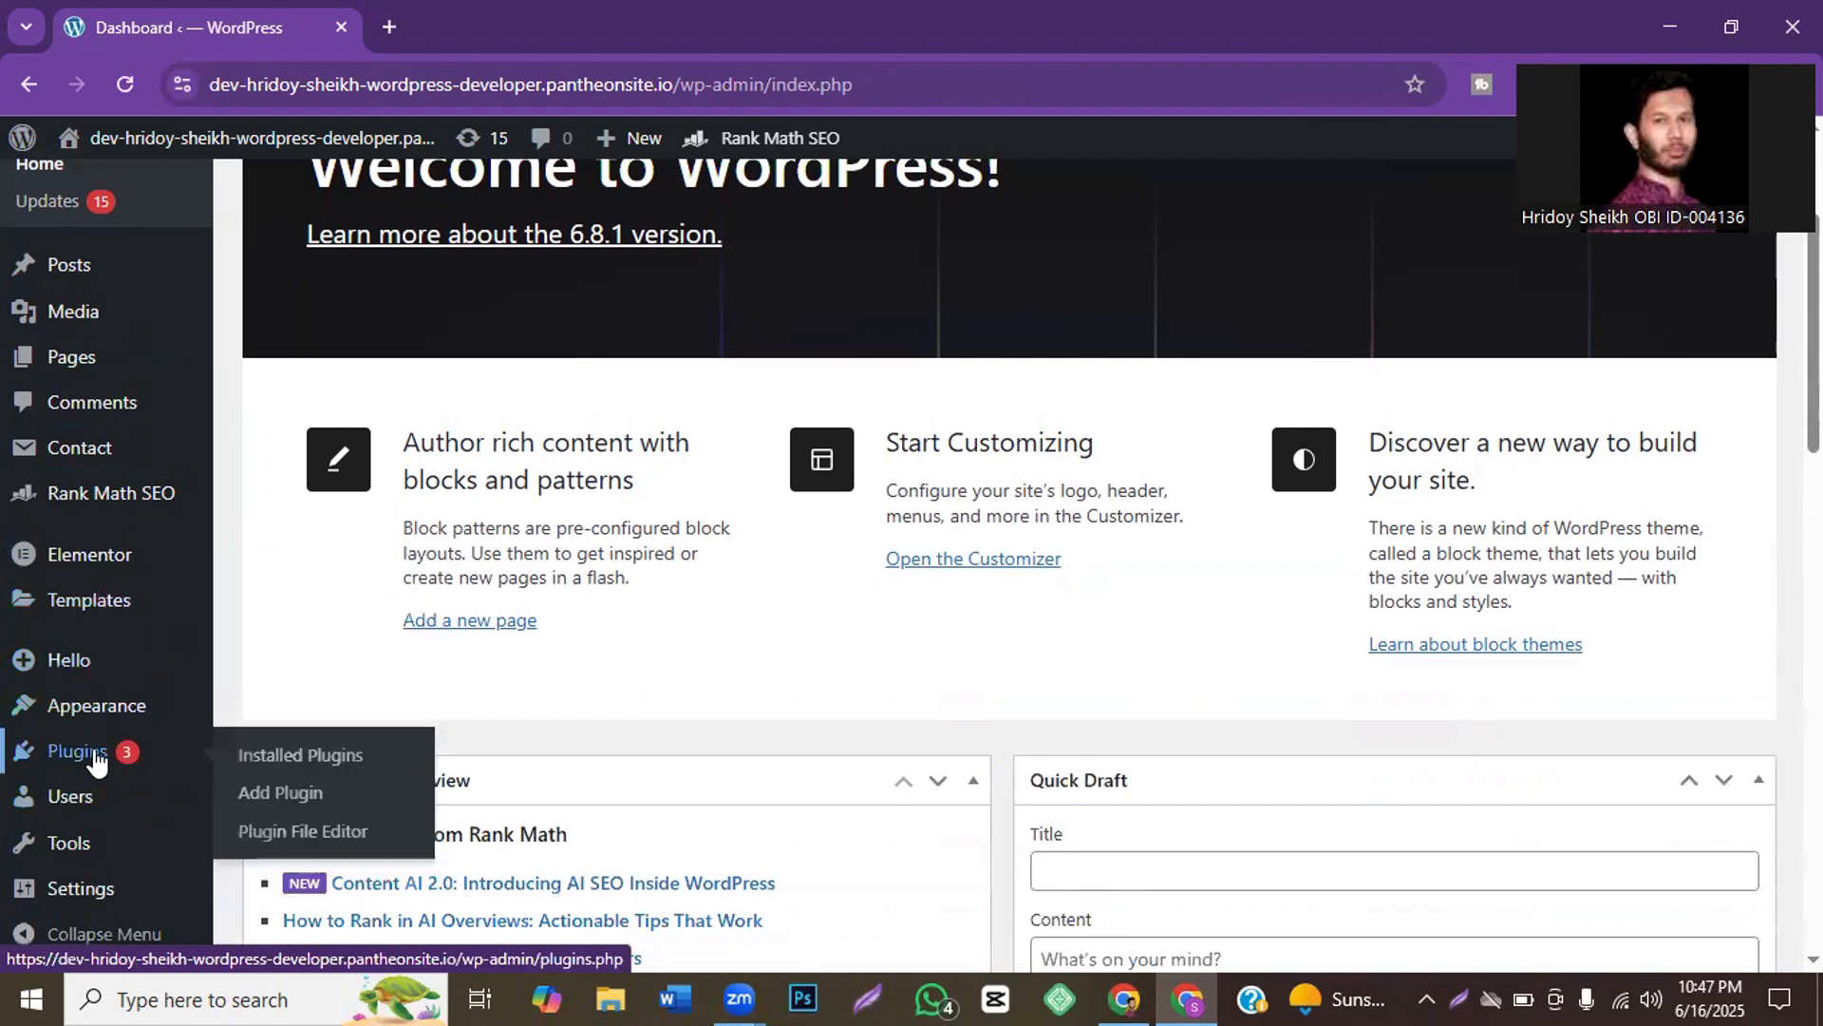
left_click(292, 804)
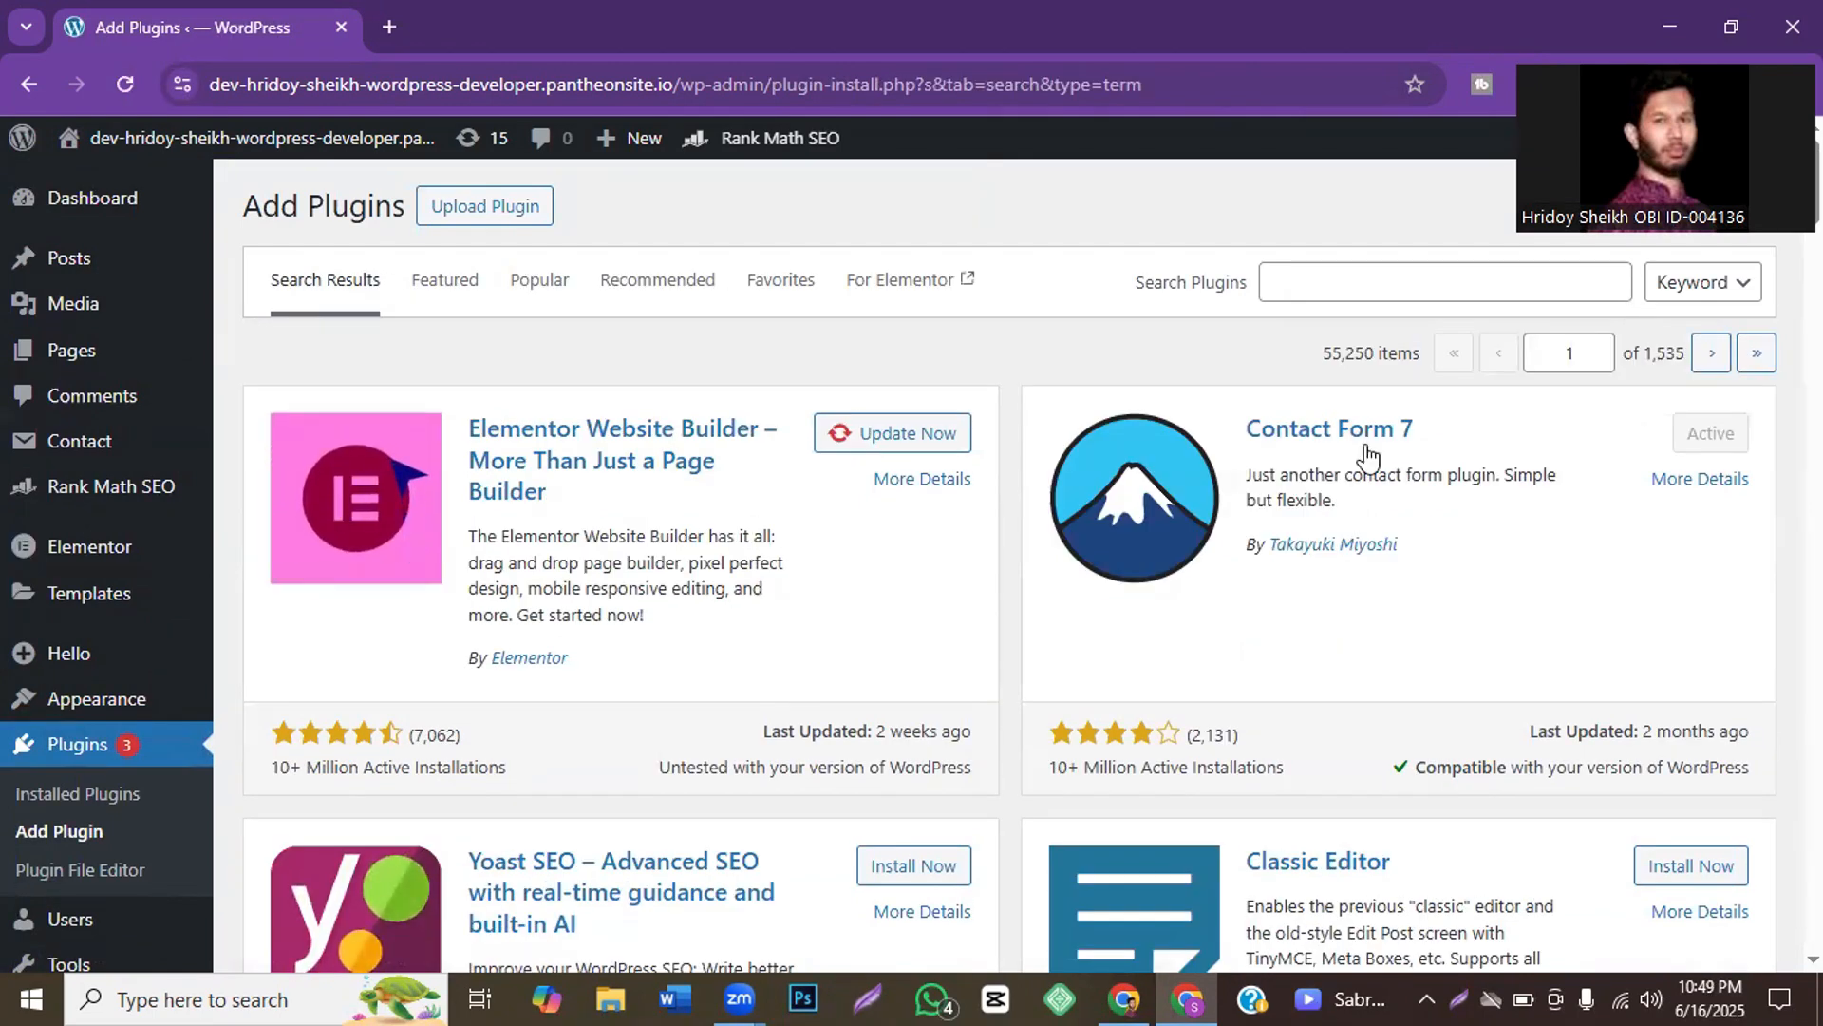
left_click(1303, 281)
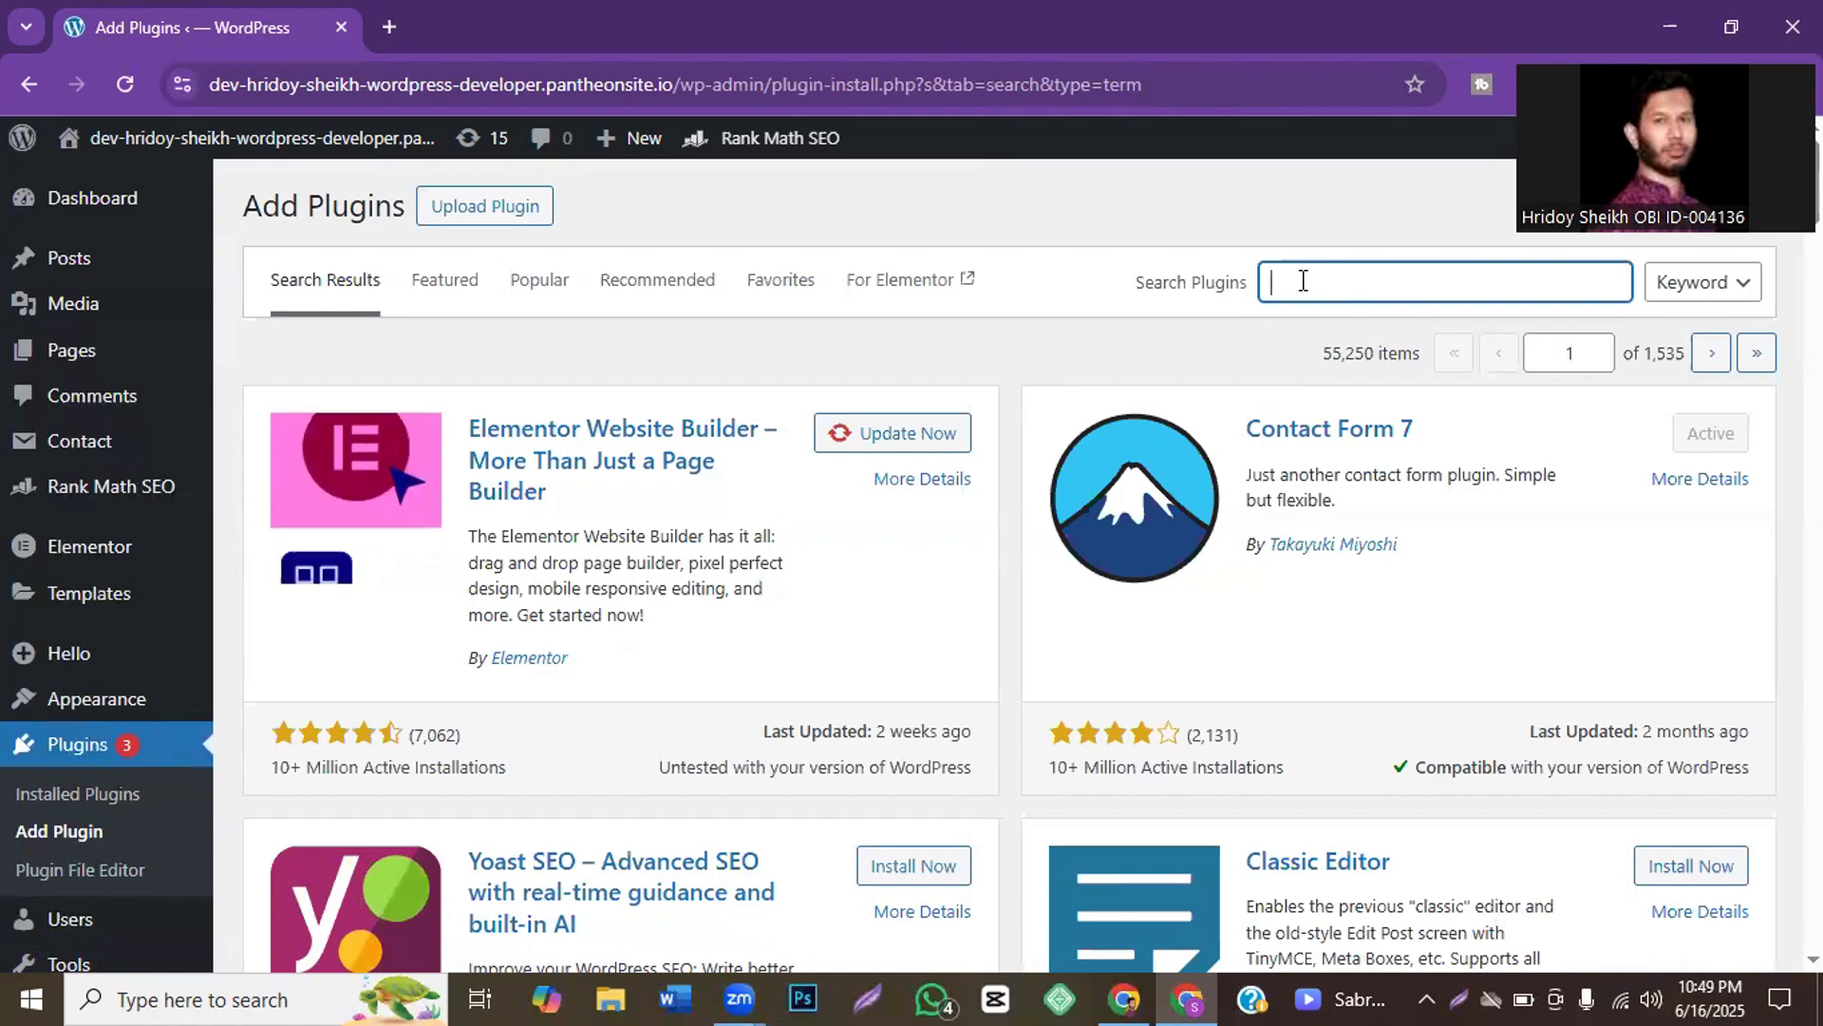
type("yoast")
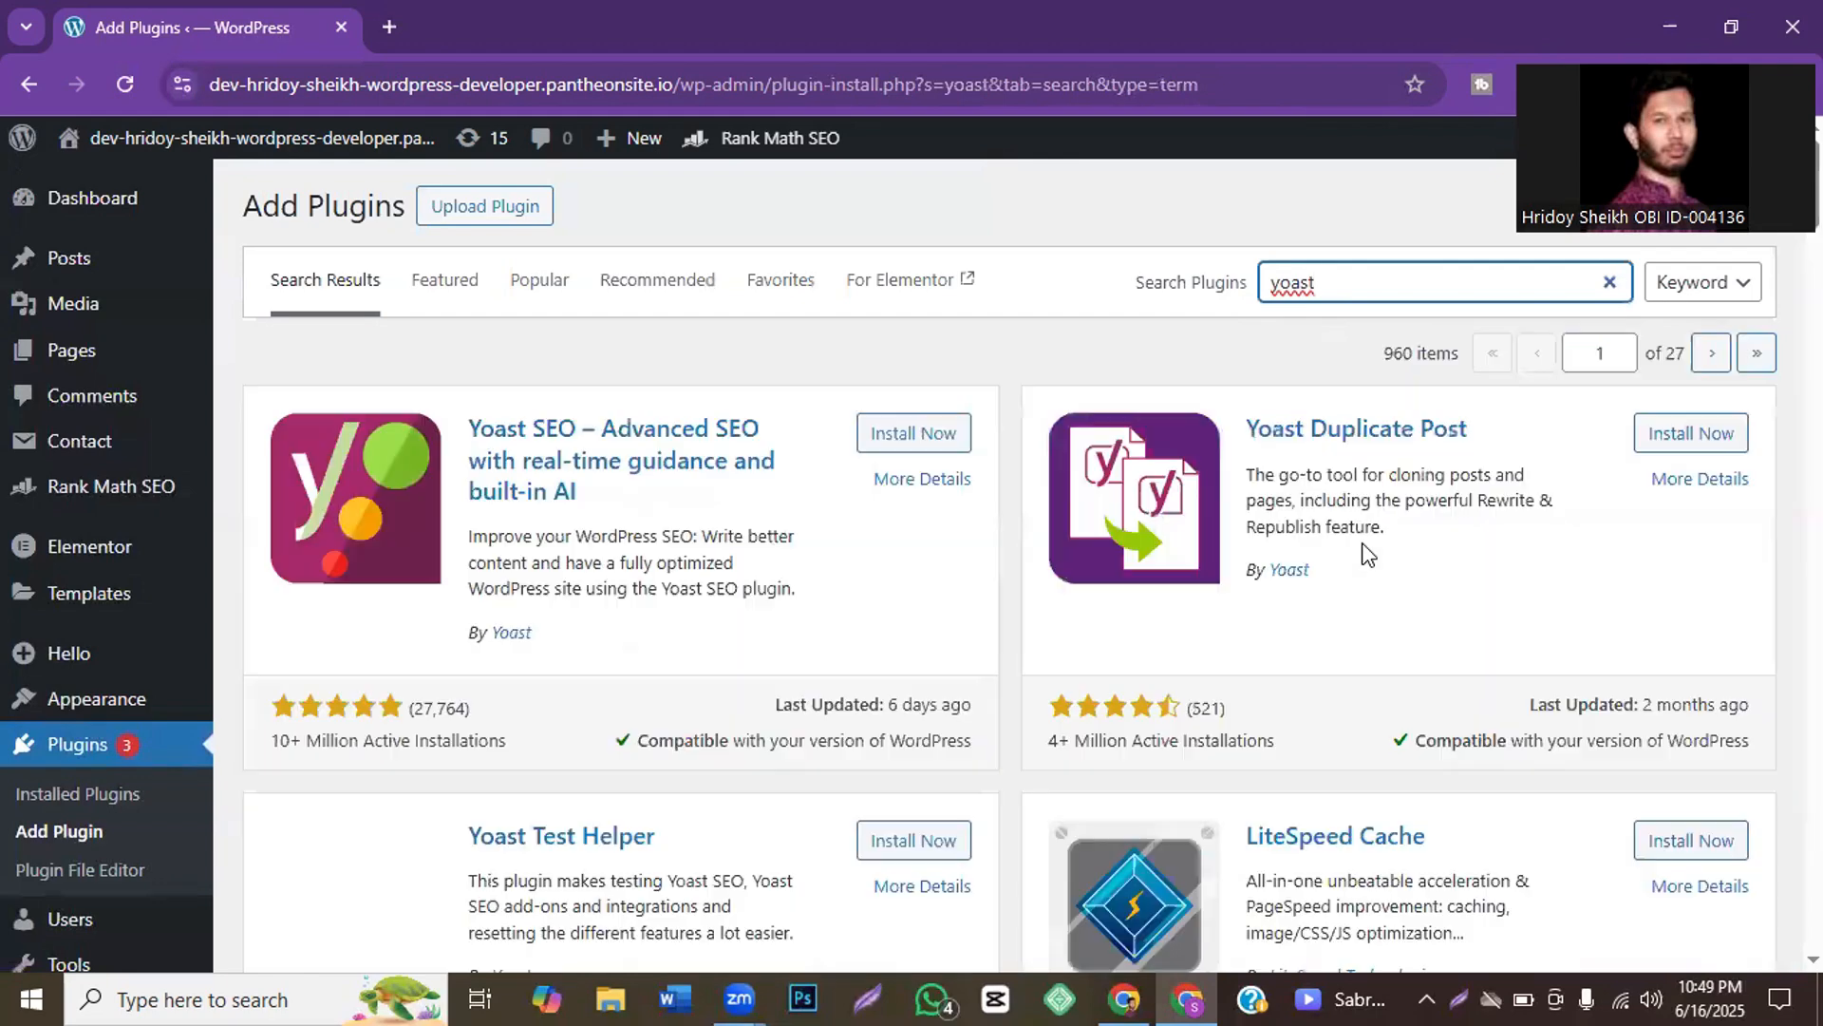
Step: Install and activate the Yoast SEO plugin, and skip its first-time configuration
left_click(907, 433)
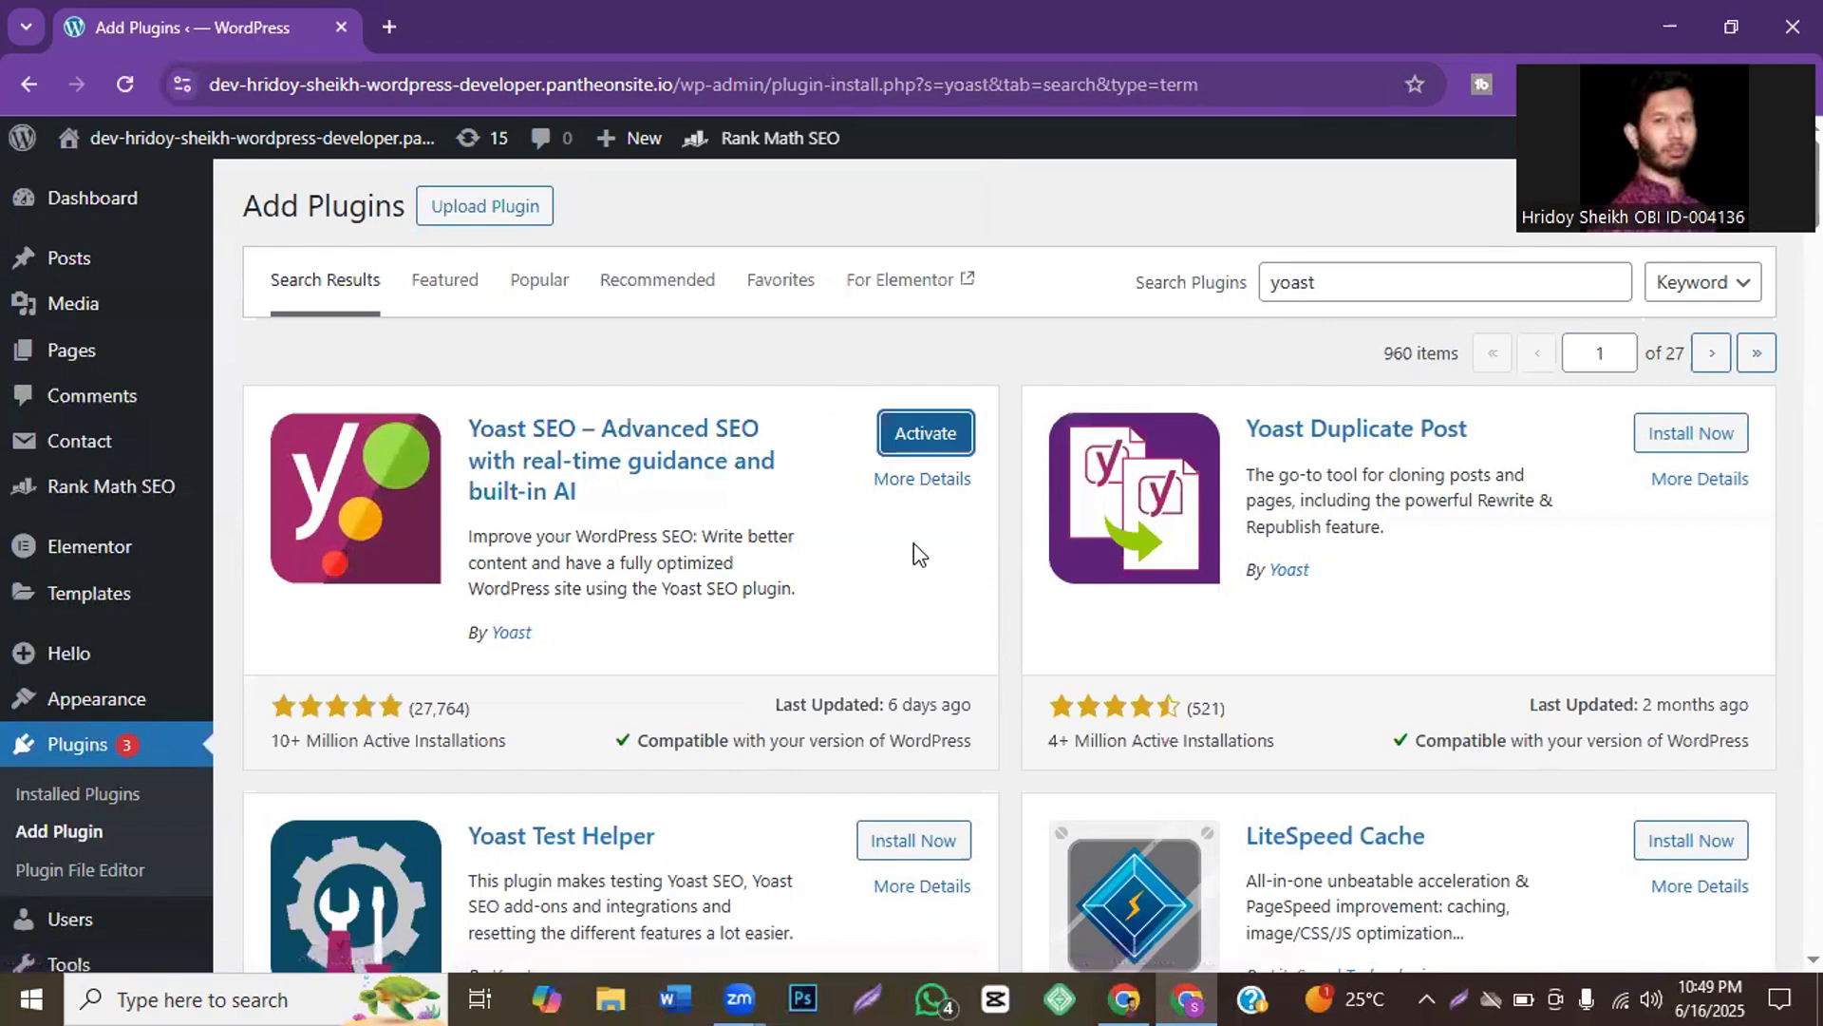
left_click(928, 439)
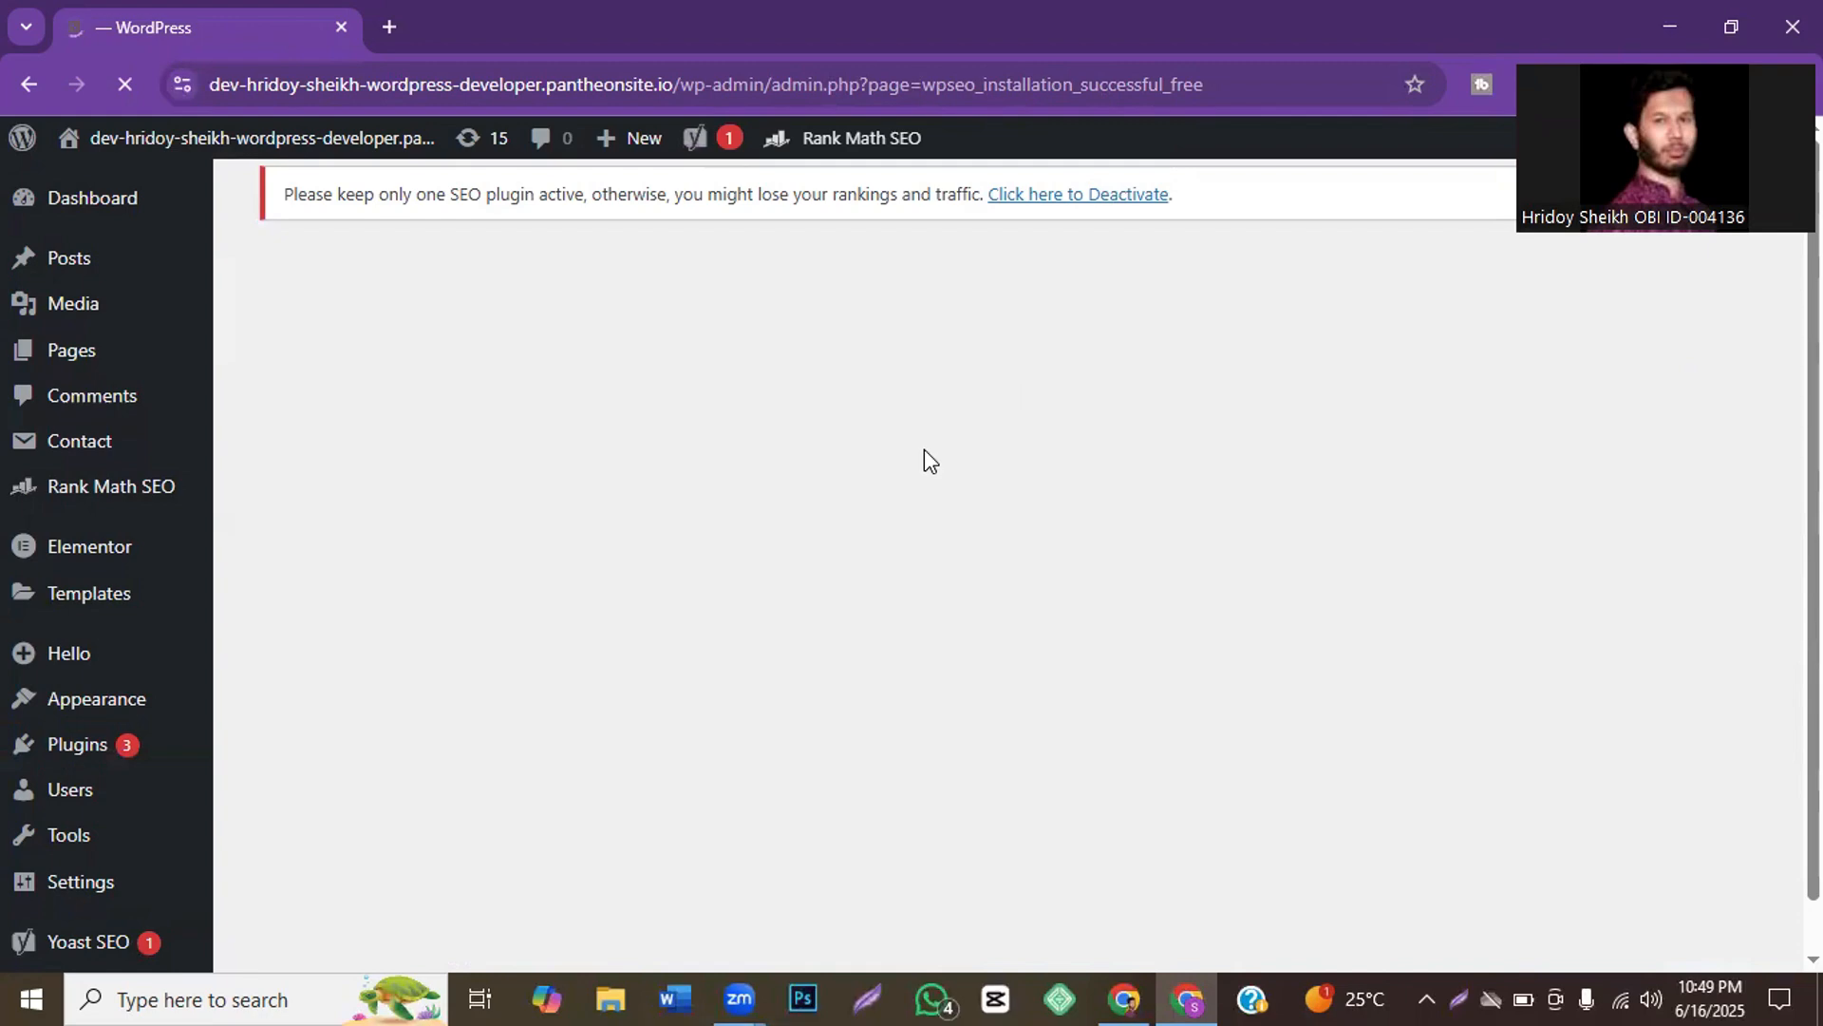
scroll(1429, 589, "down", 2)
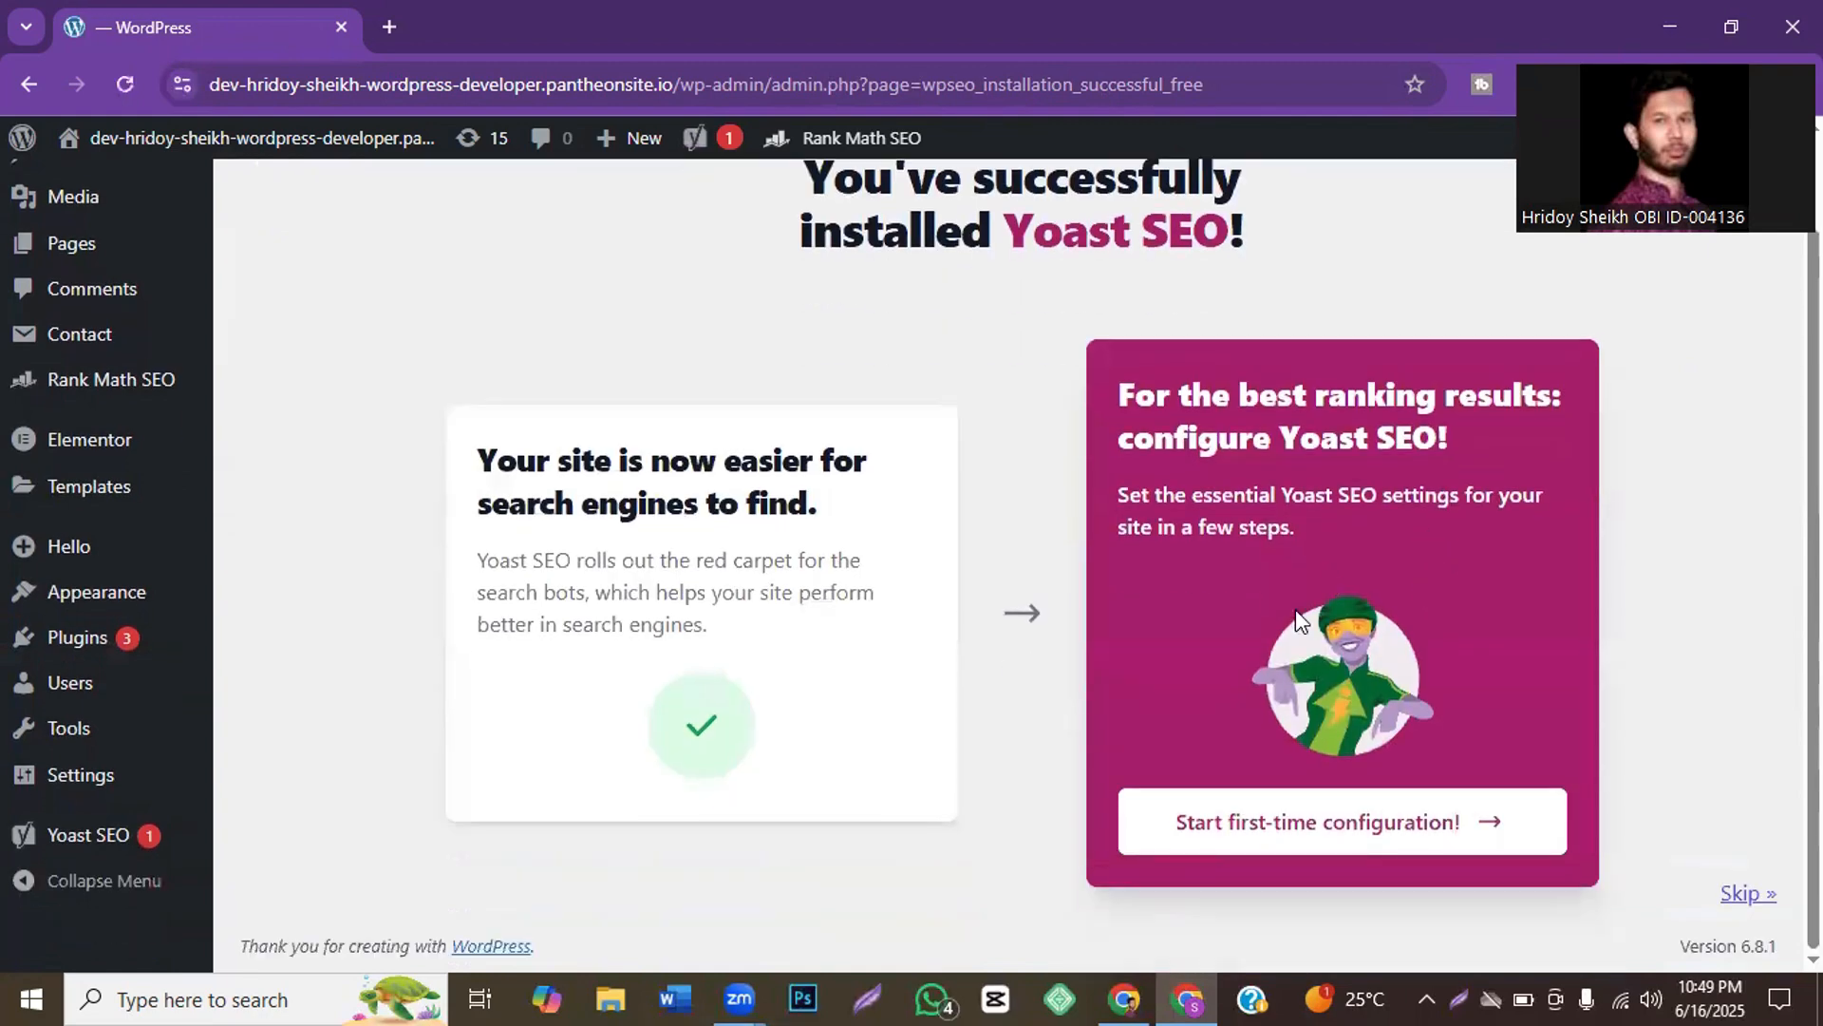
left_click(1746, 893)
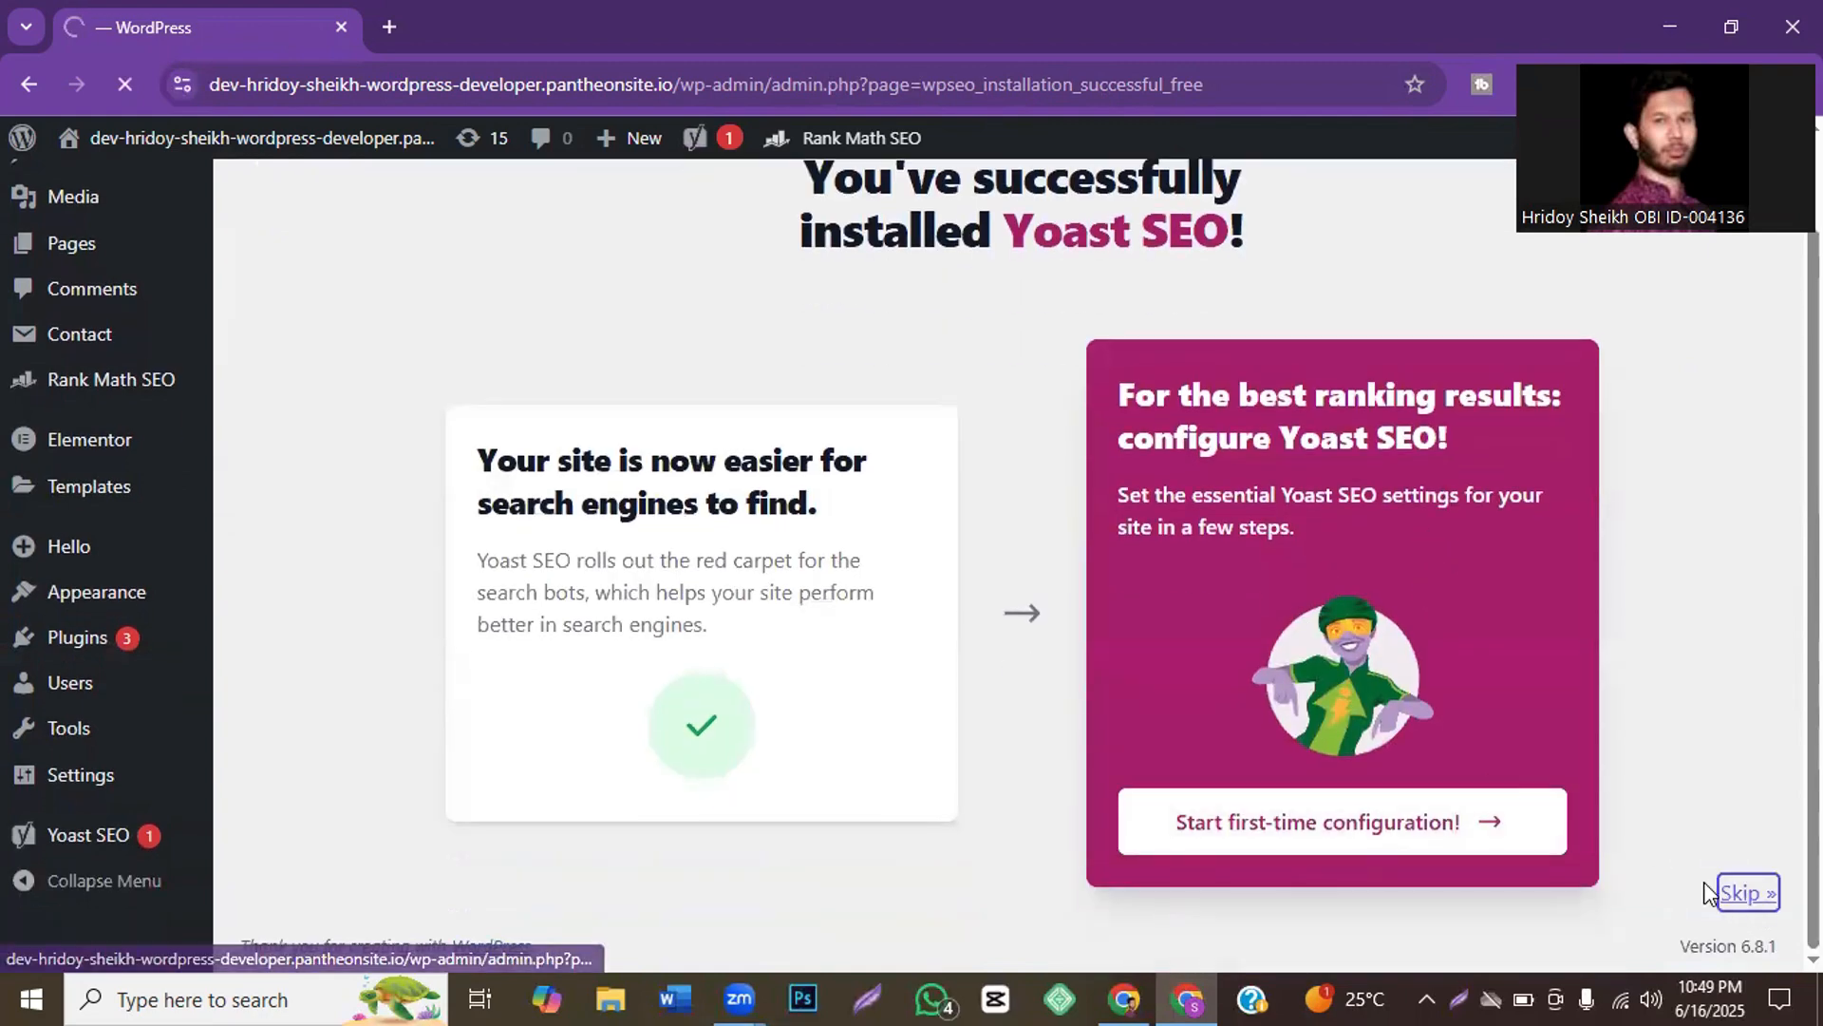